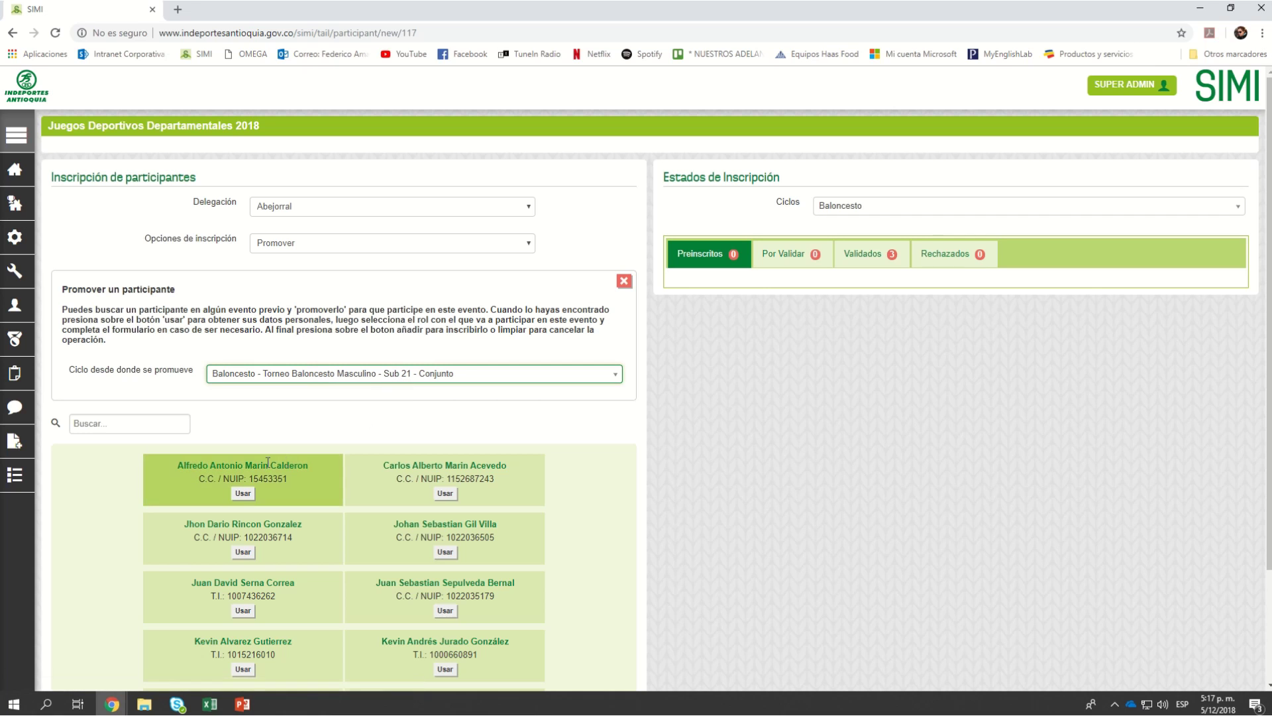
Copy the document number of the first listed basketball participant and choose that participant for promotion.
scroll(250, 504, "down", 3)
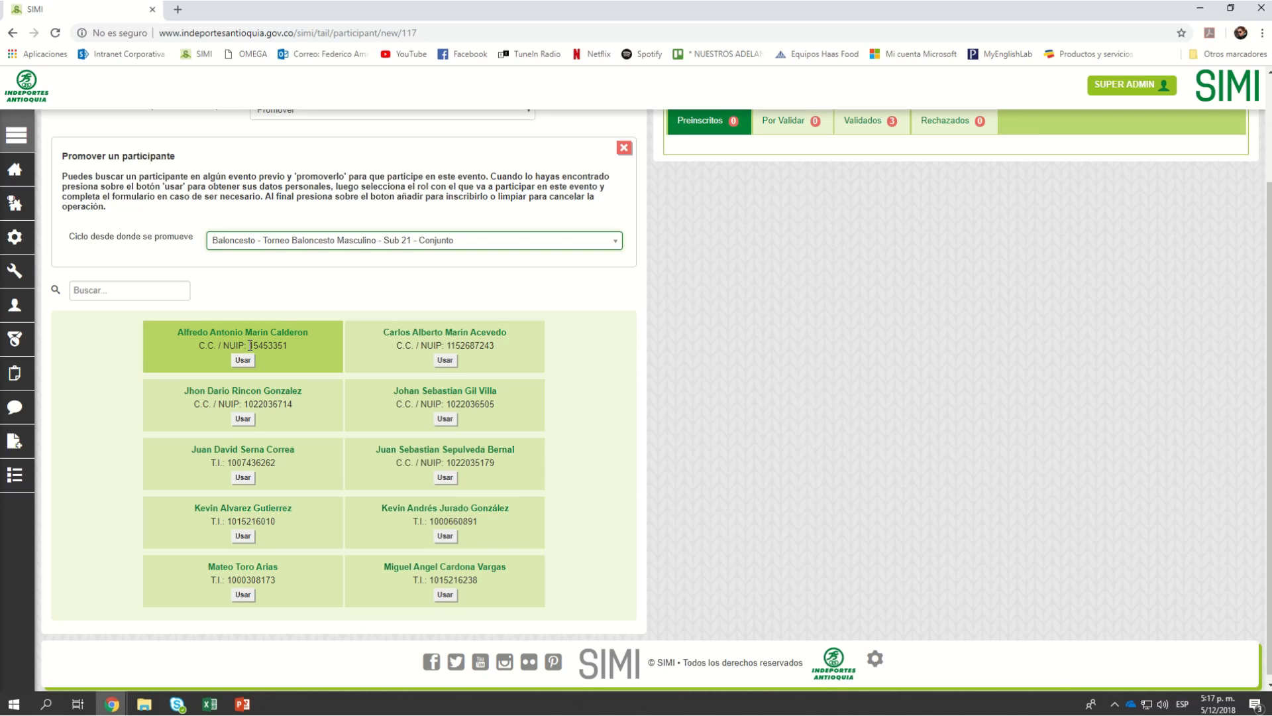
left_click_drag(250, 345, 282, 345)
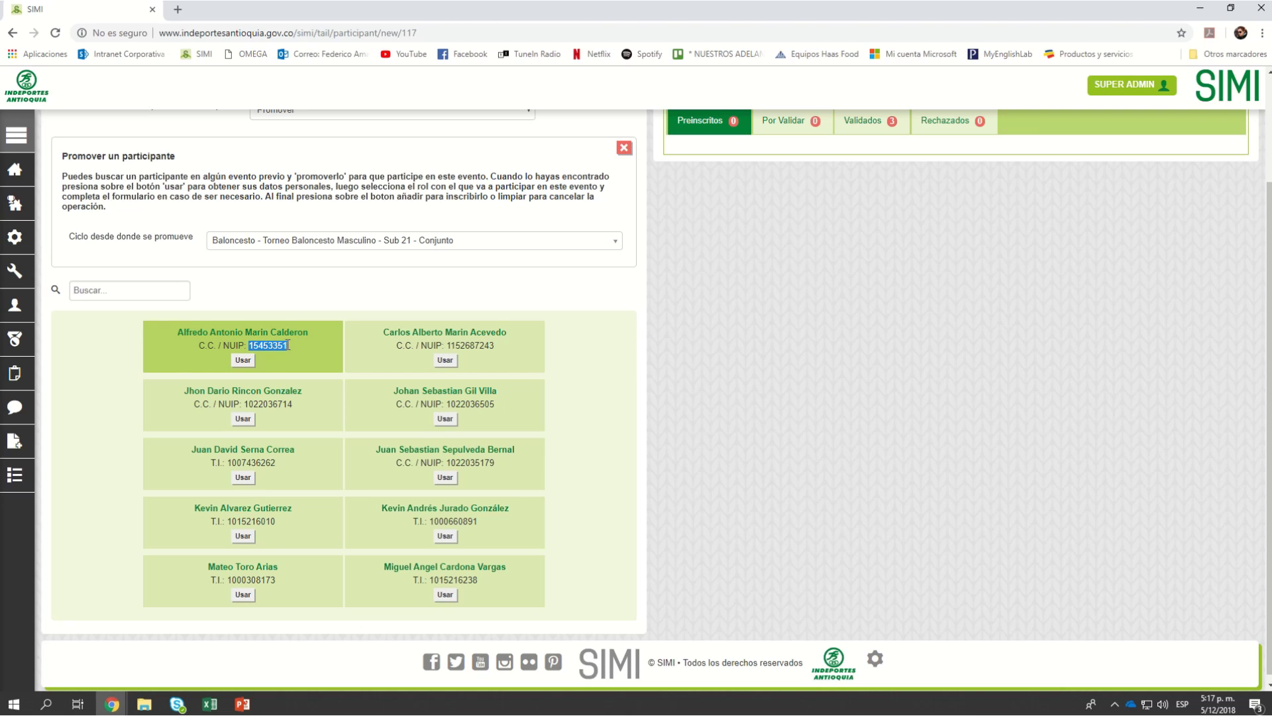
right_click(281, 347)
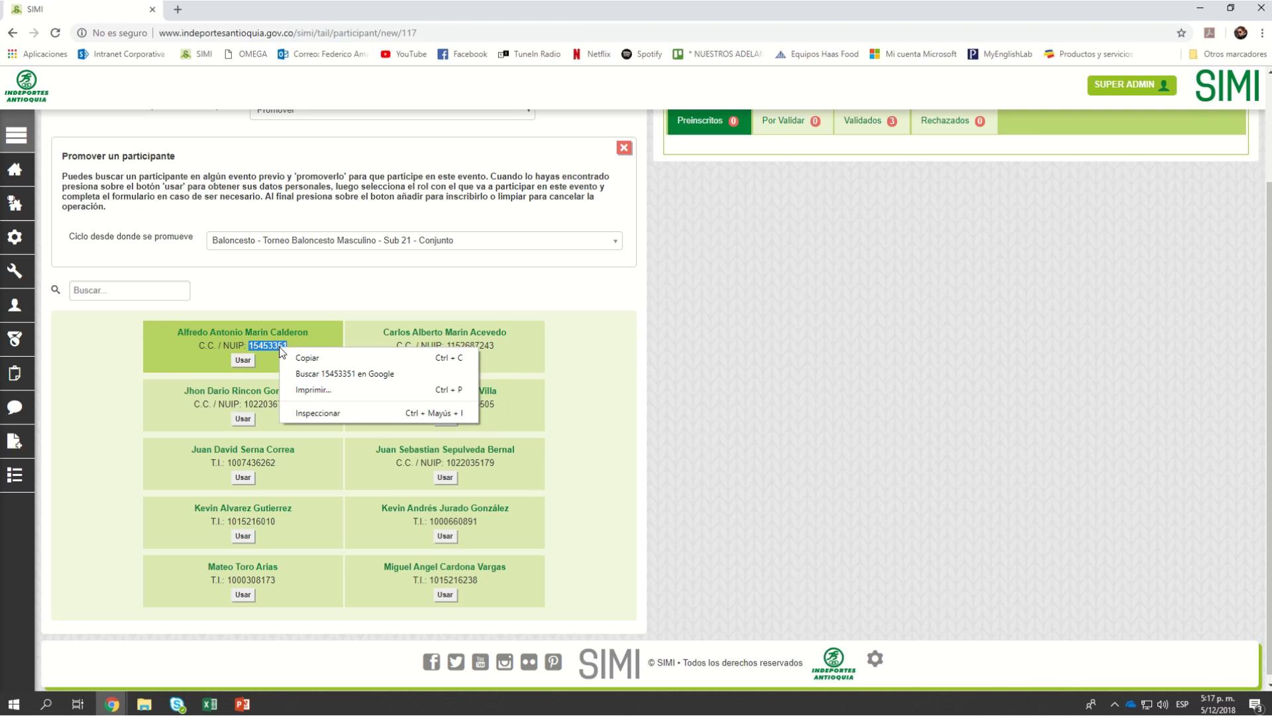
left_click(301, 359)
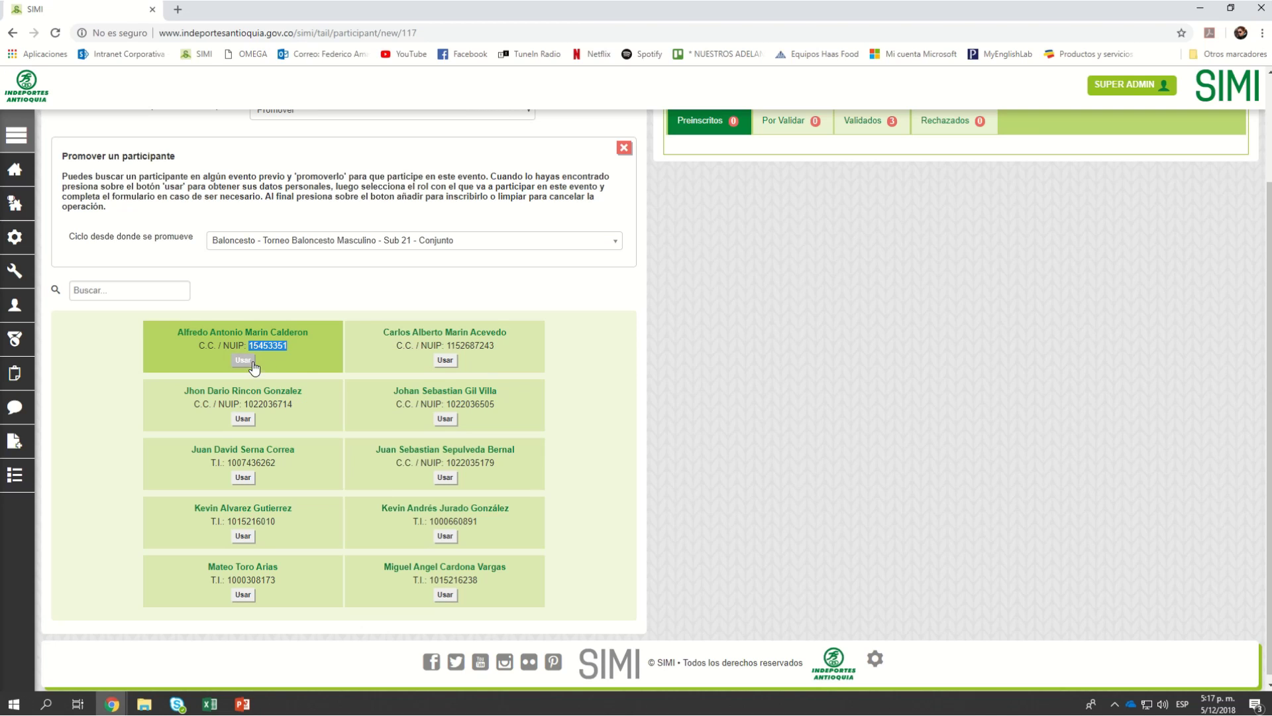
left_click(239, 363)
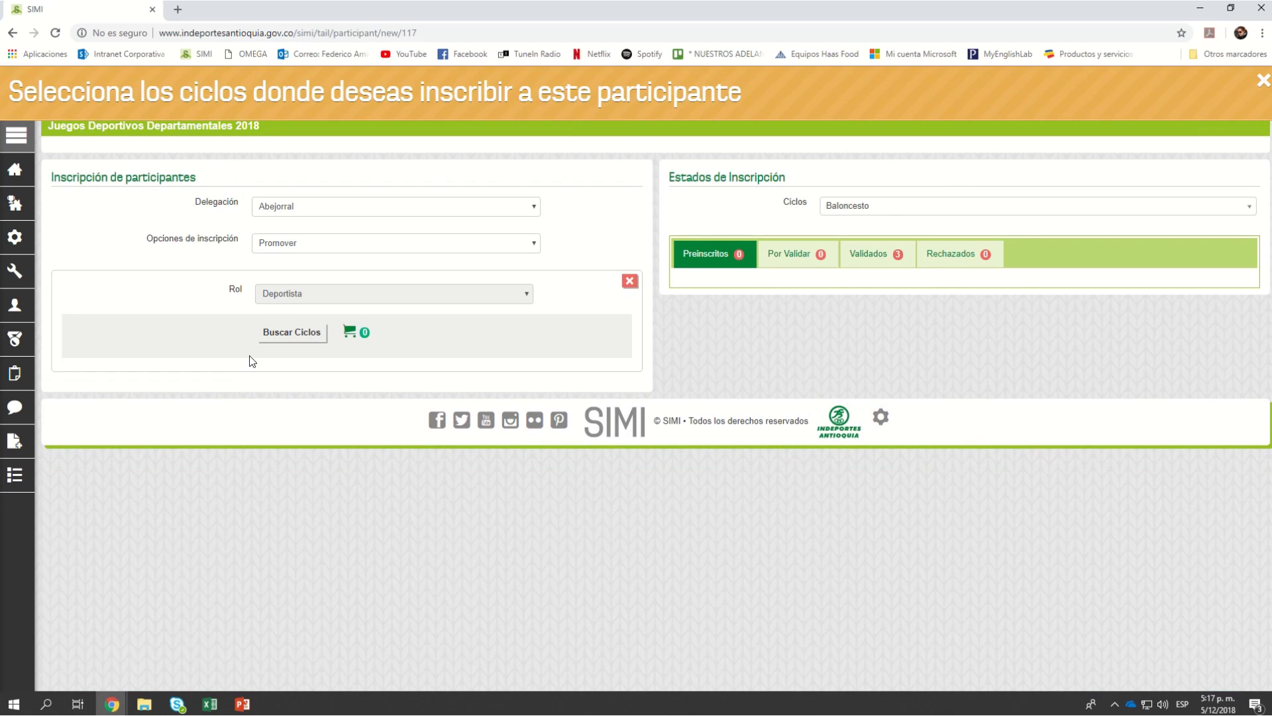
Search cycles with Deporte Baloncesto and Fase Final, and select Baloncesto - Torneo Baloncesto Masculino - Sub 21 - Conjunto for the registration.
left_click(283, 336)
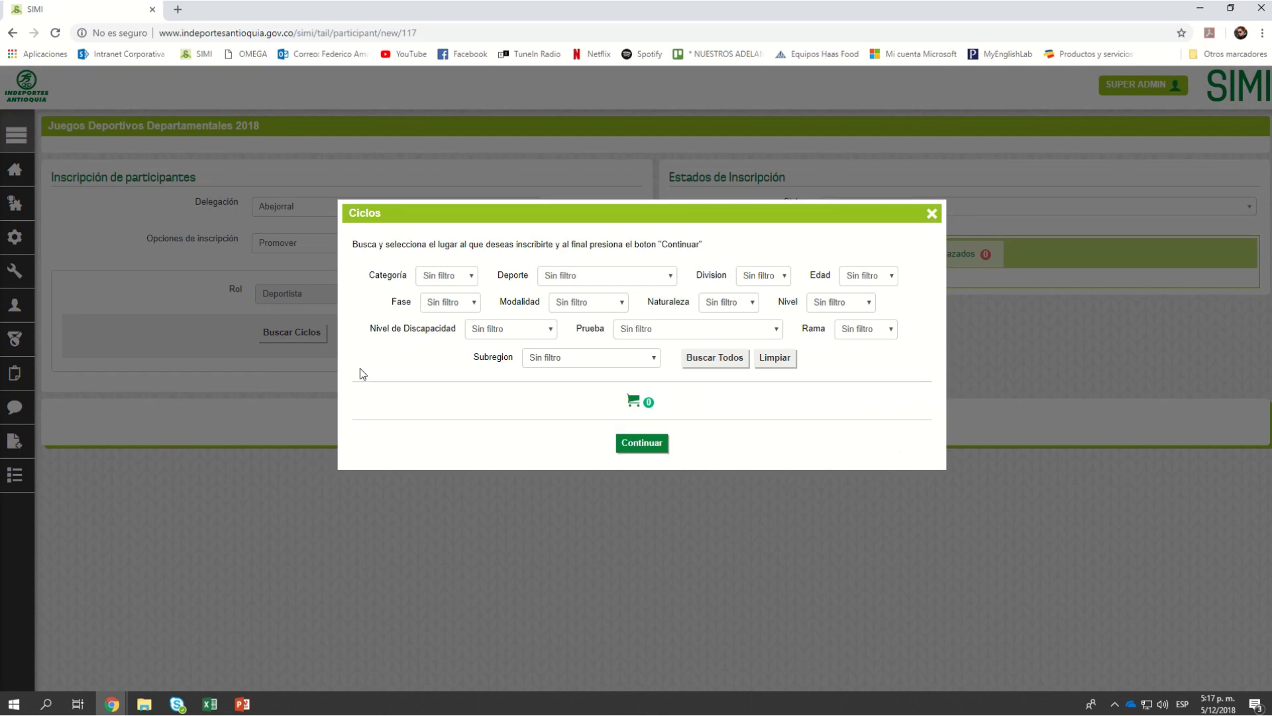
left_click(597, 277)
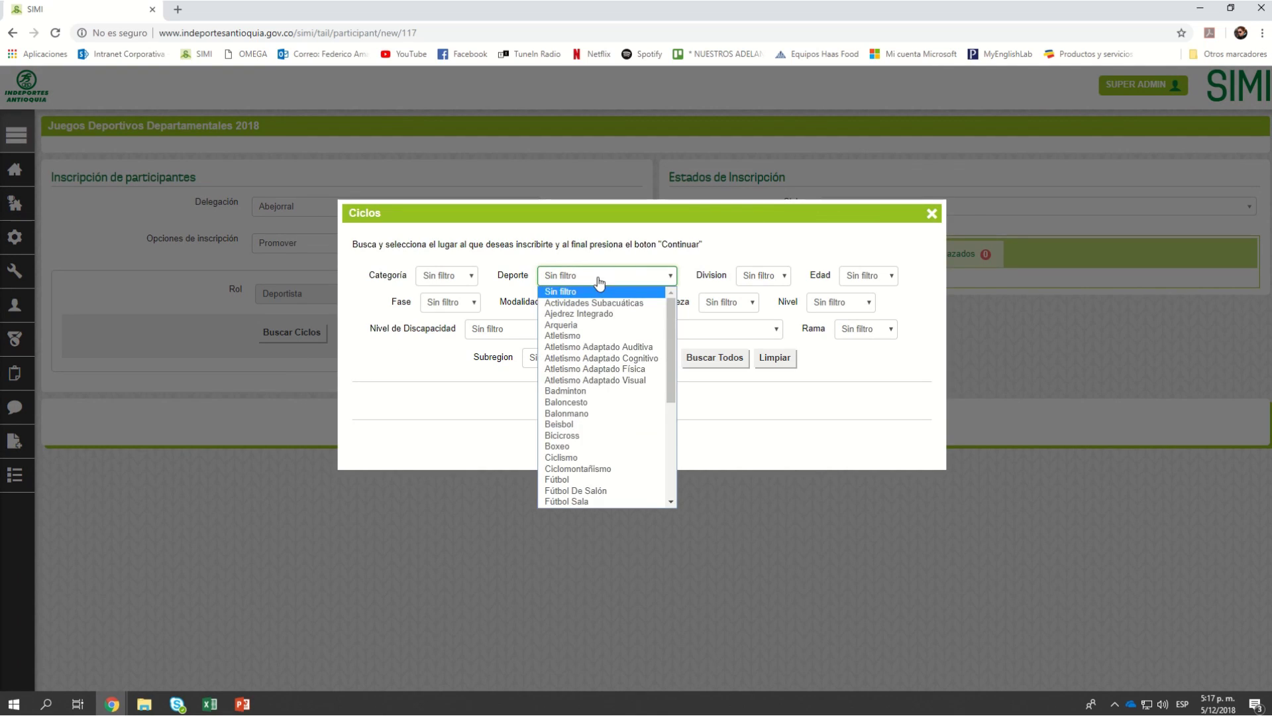
left_click(586, 403)
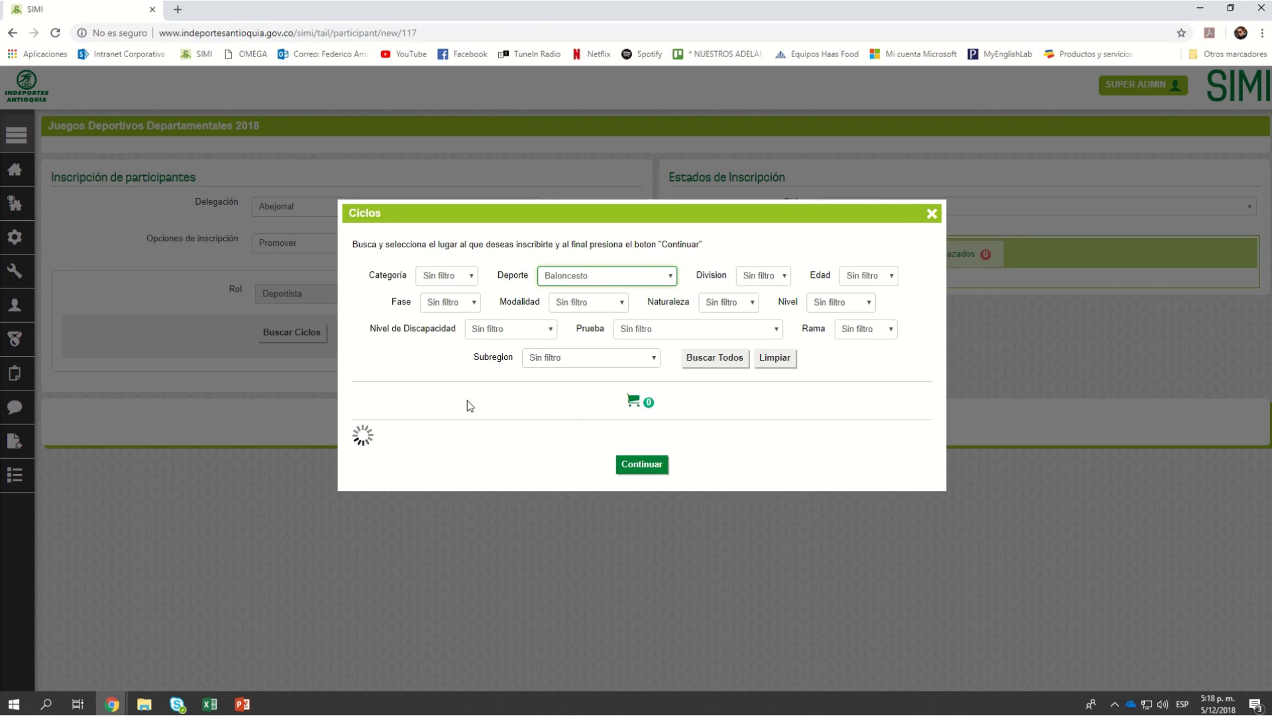
left_click(465, 304)
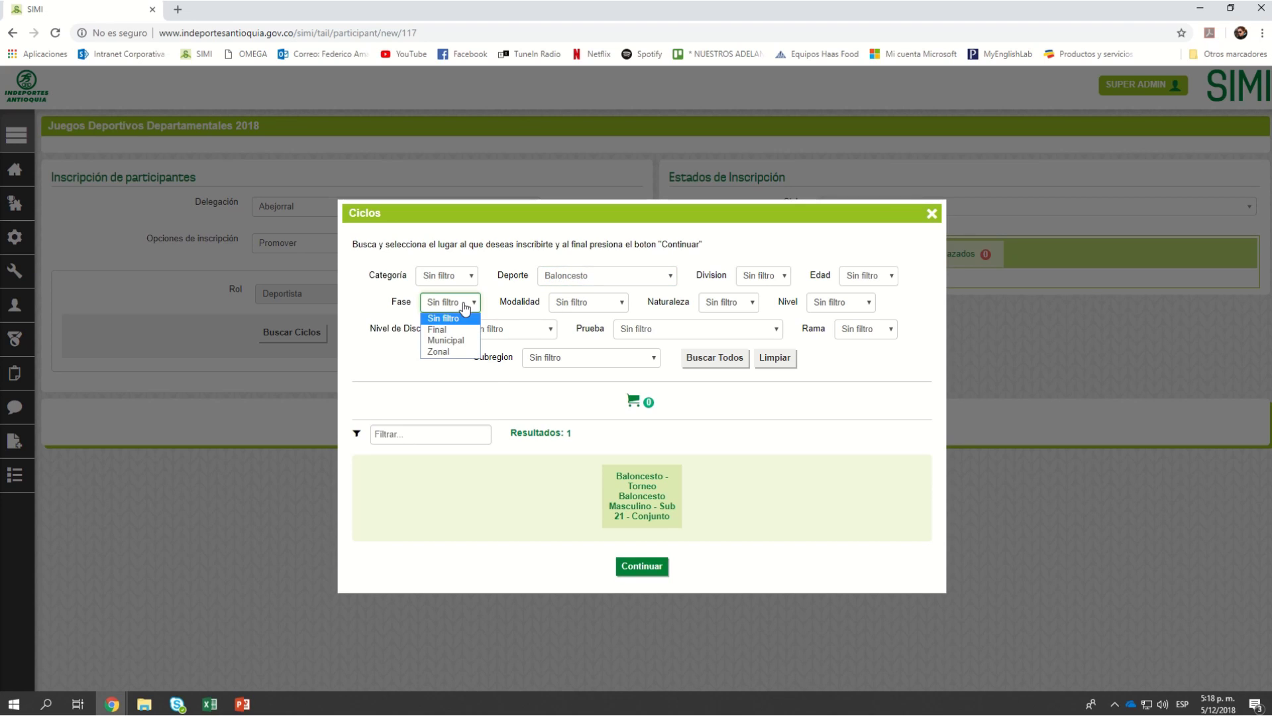
left_click(438, 329)
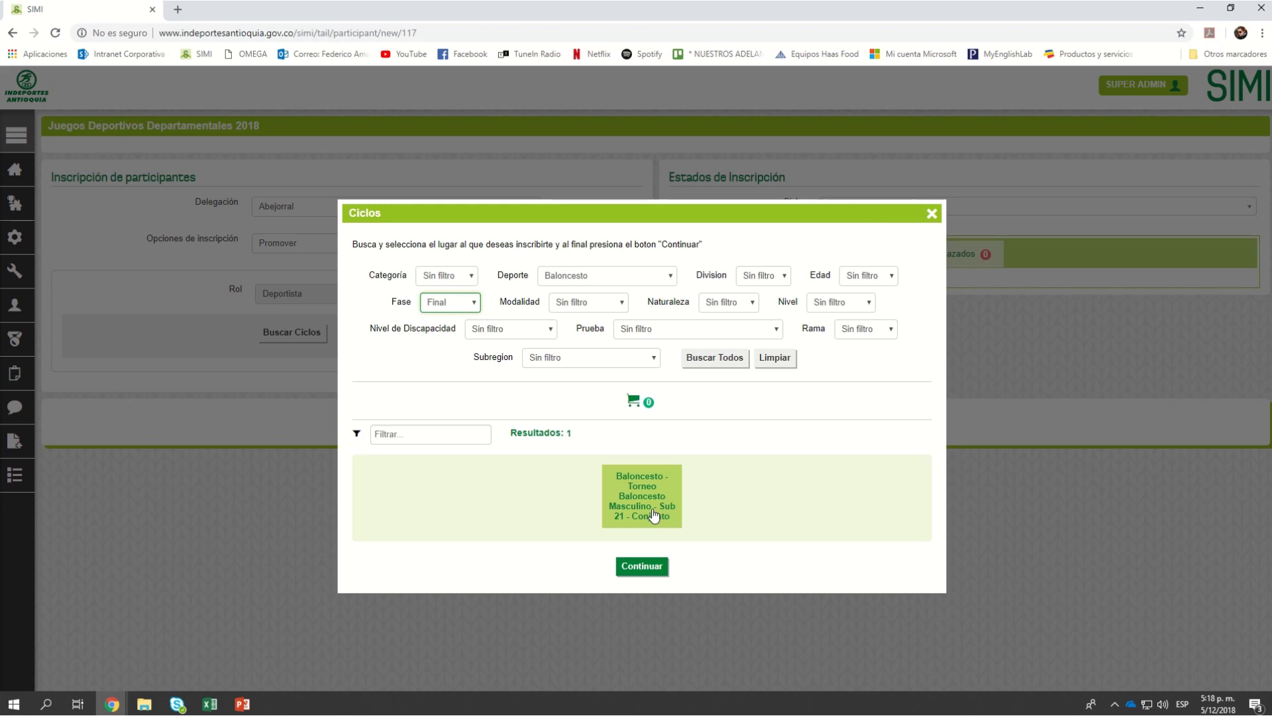
left_click(635, 499)
left_click(642, 605)
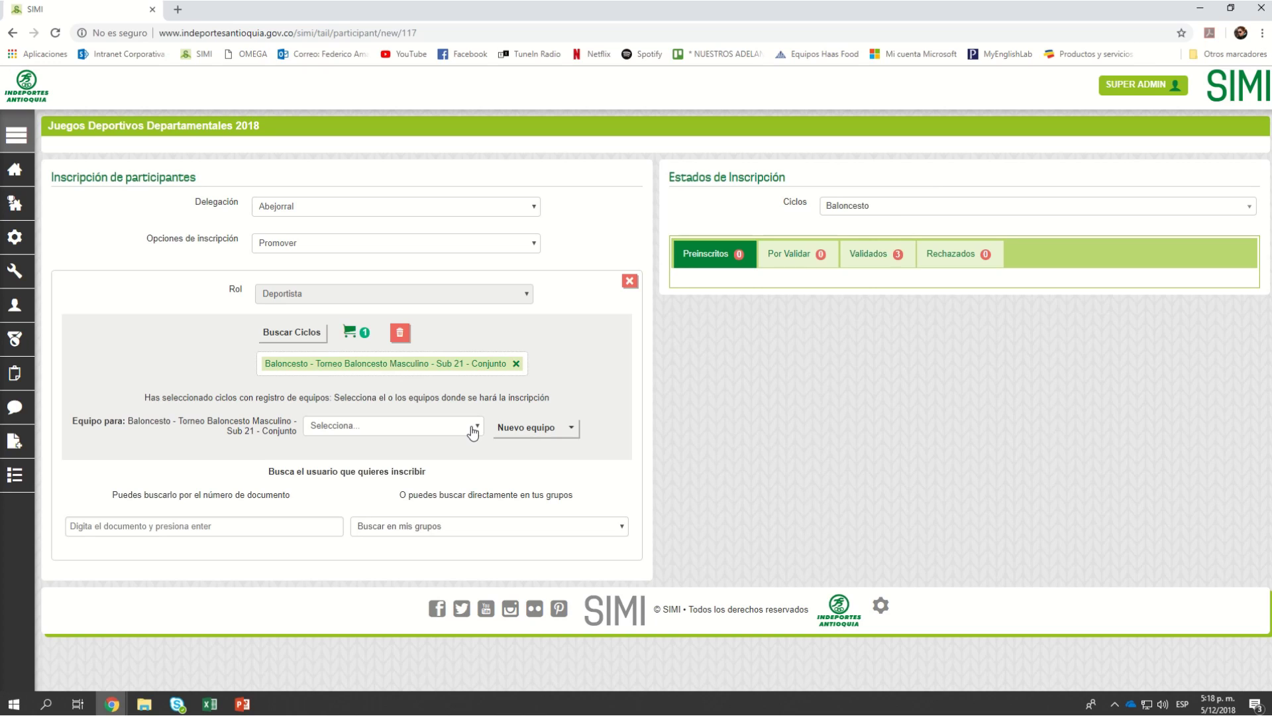
Create a new team from scratch for the basketball cycle, named Abejorral with the role Equipo.
left_click(472, 431)
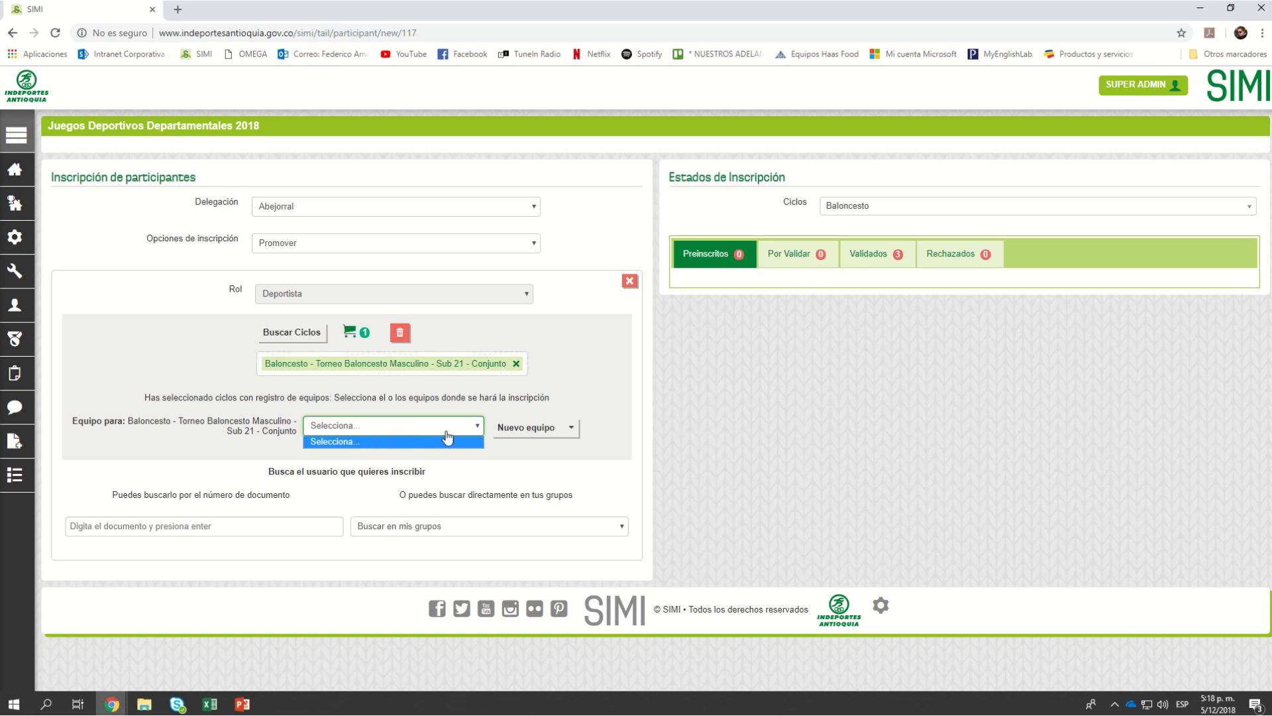
left_click(570, 430)
left_click(569, 429)
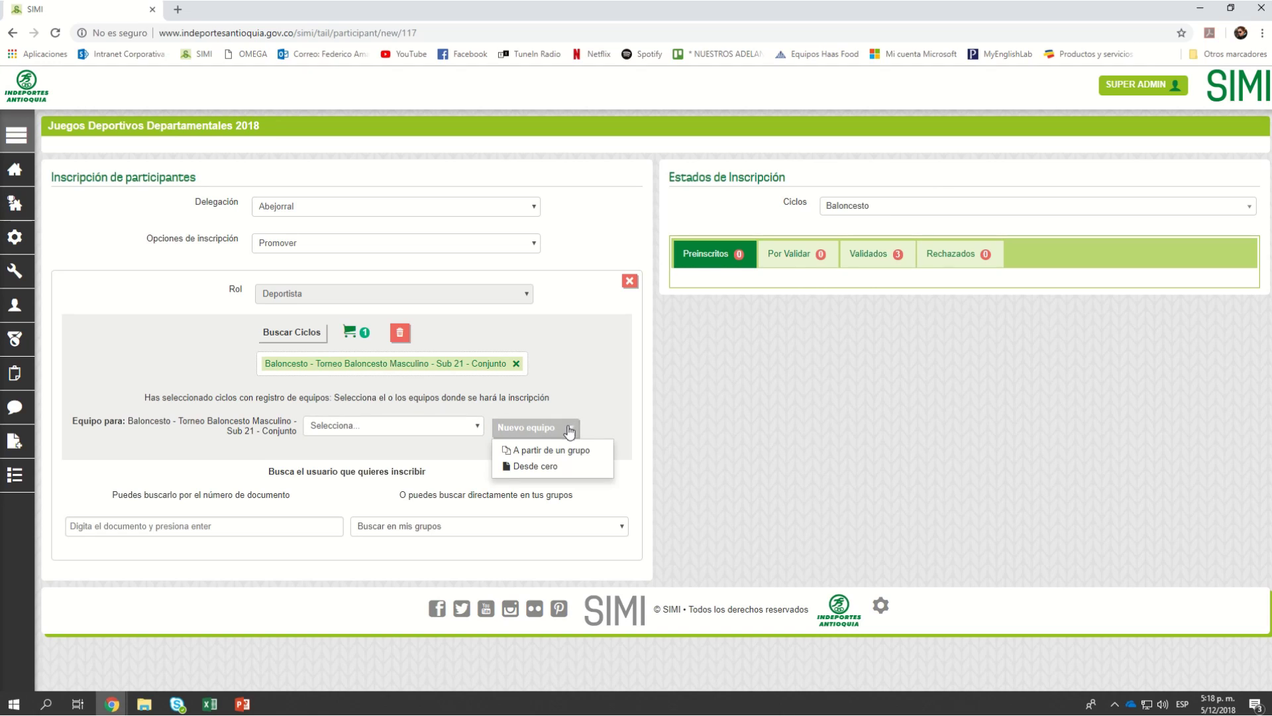
left_click(538, 467)
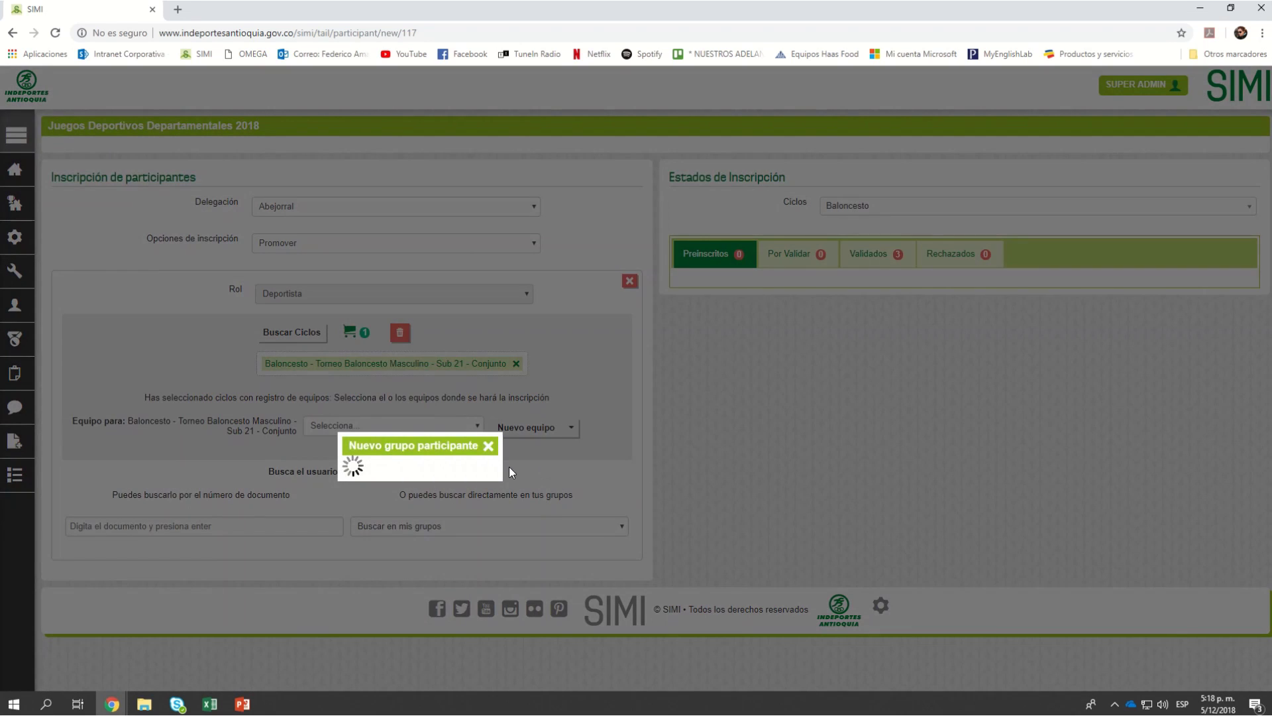
left_click(604, 279)
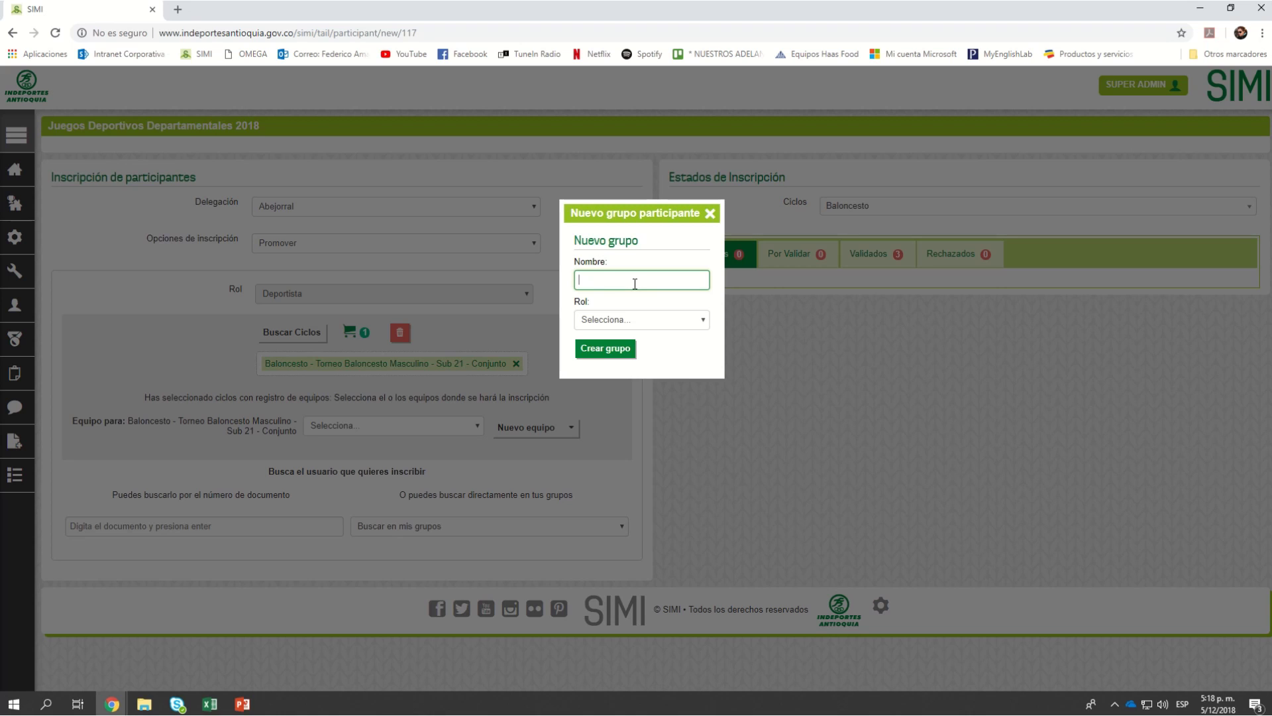
type("aBEJORRA")
key("BackSpace")
left_click(610, 320)
left_click(606, 351)
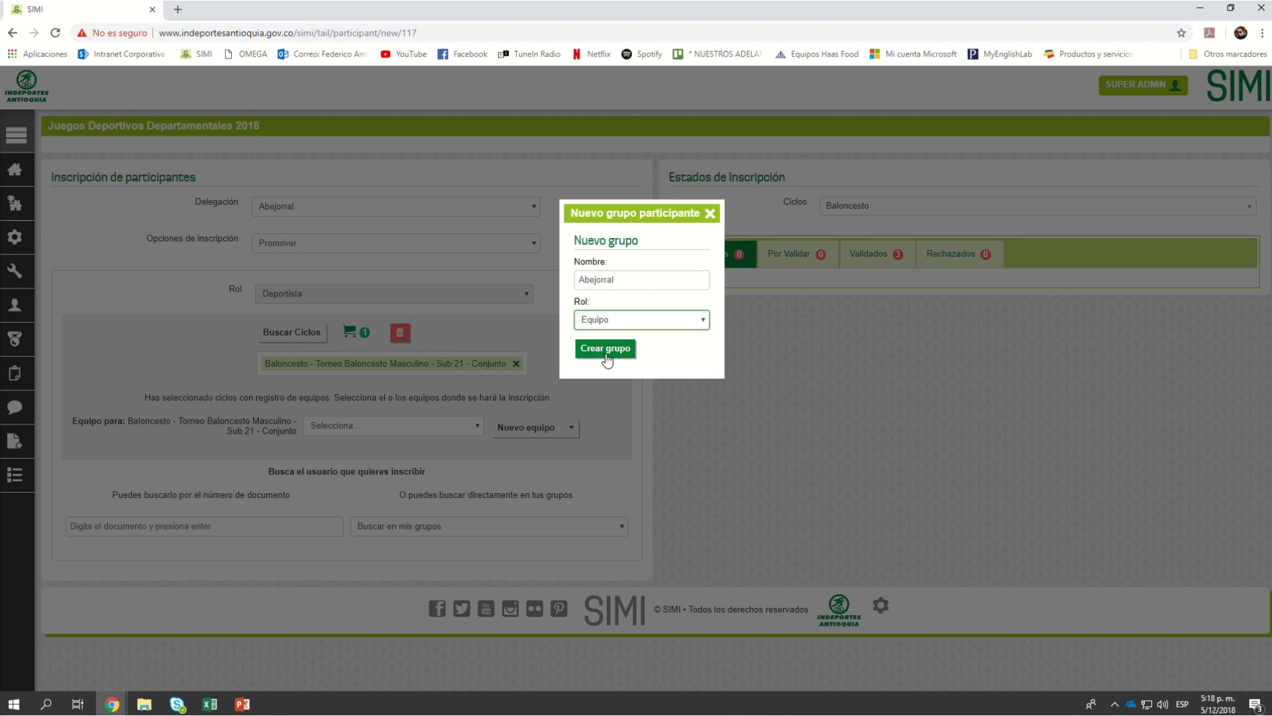
left_click(605, 351)
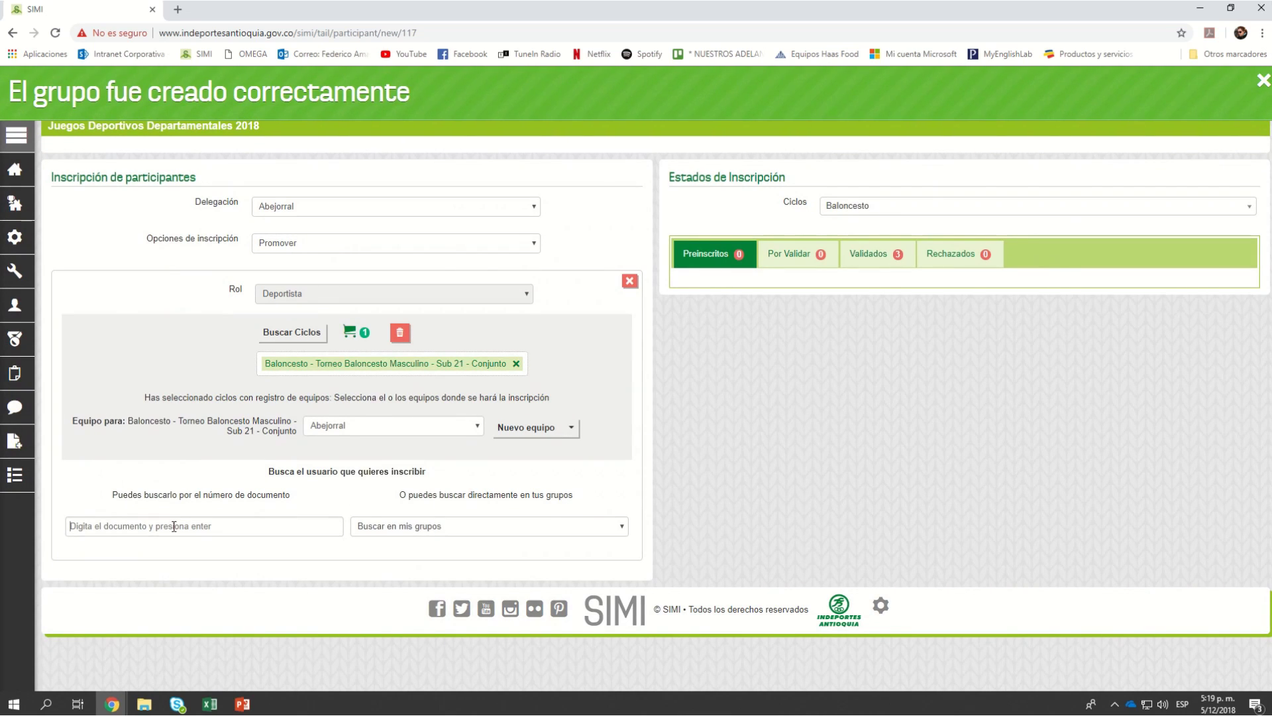
Look up the participant to register by pasting the copied document number into the document search.
left_click(173, 526)
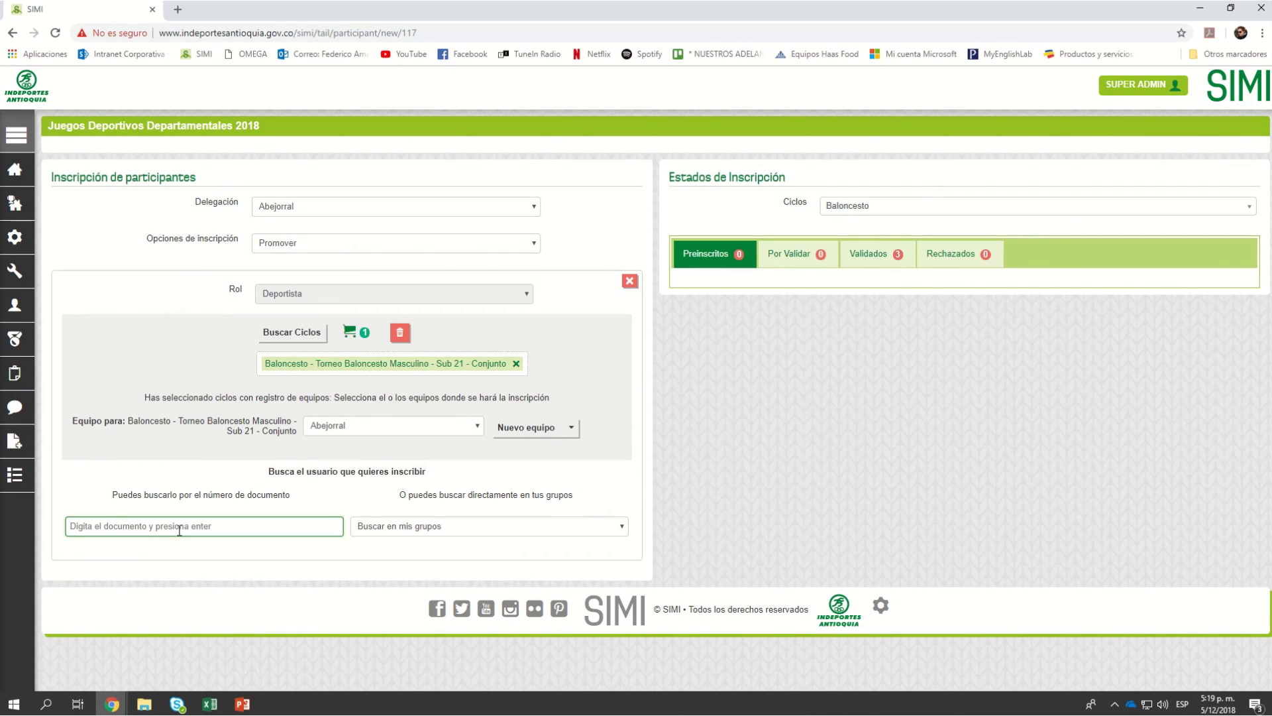
right_click(179, 530)
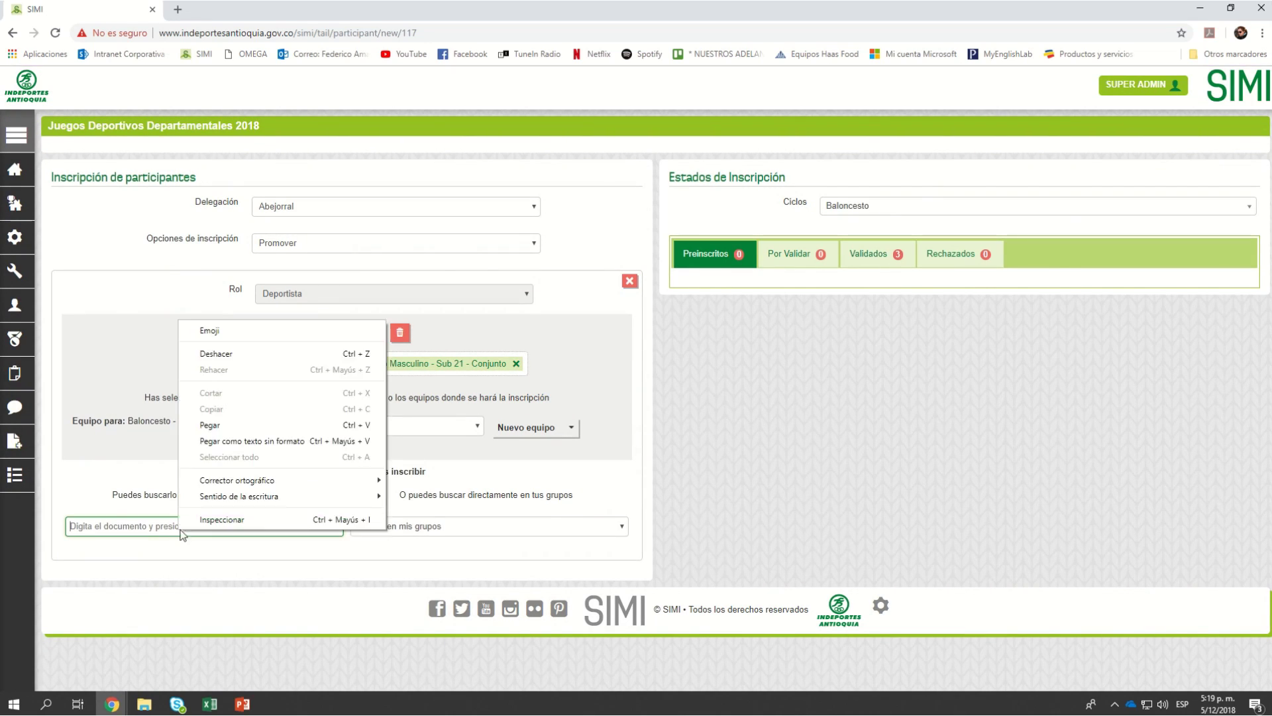
left_click(216, 426)
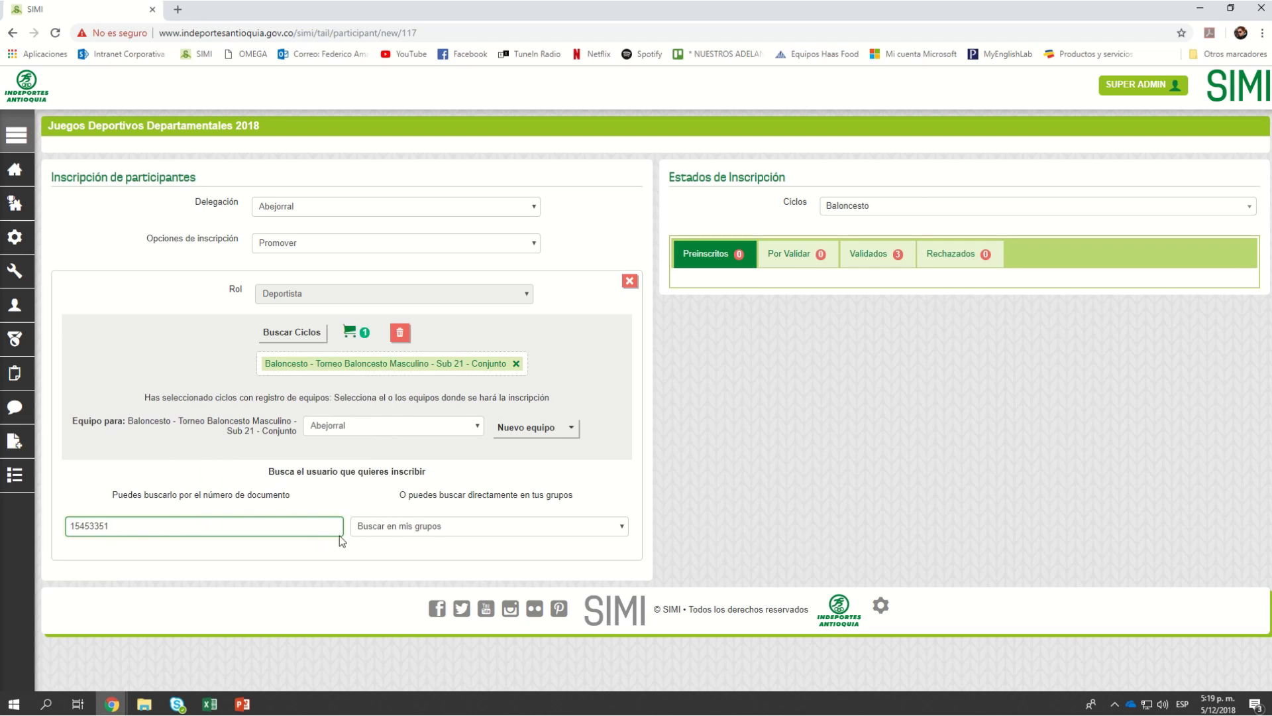
key("Return")
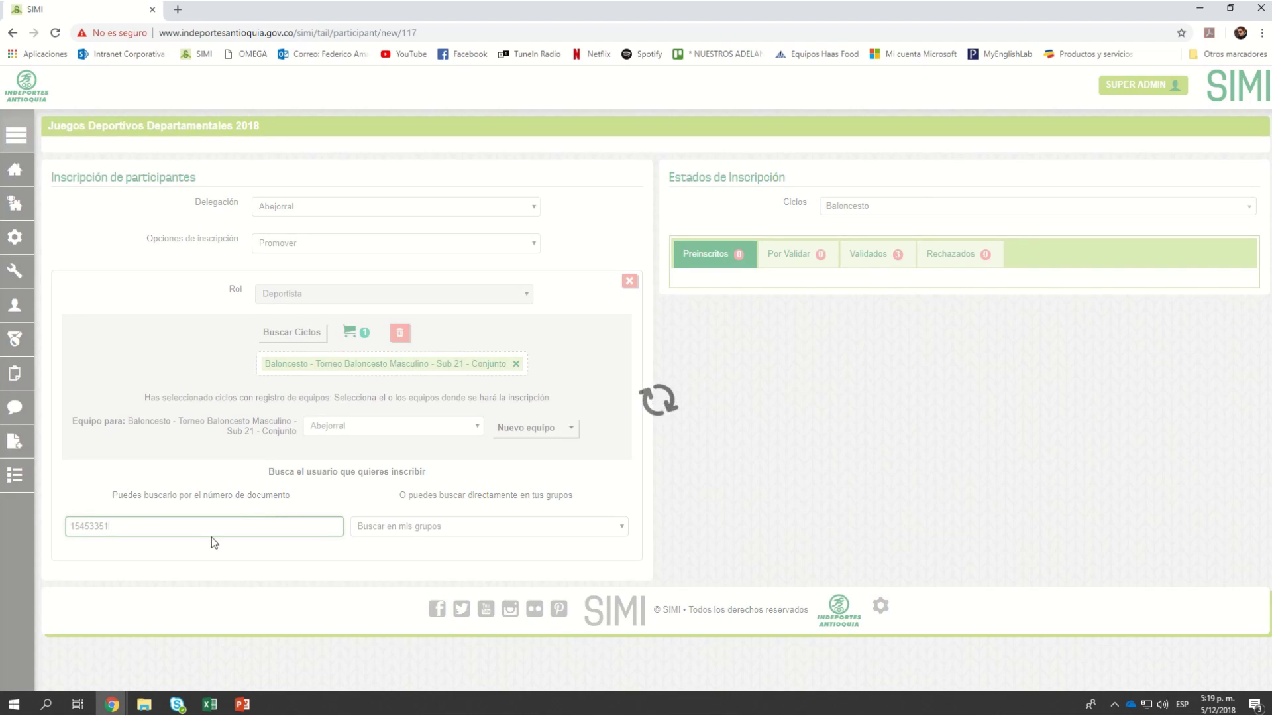
scroll(336, 533, "down", 3)
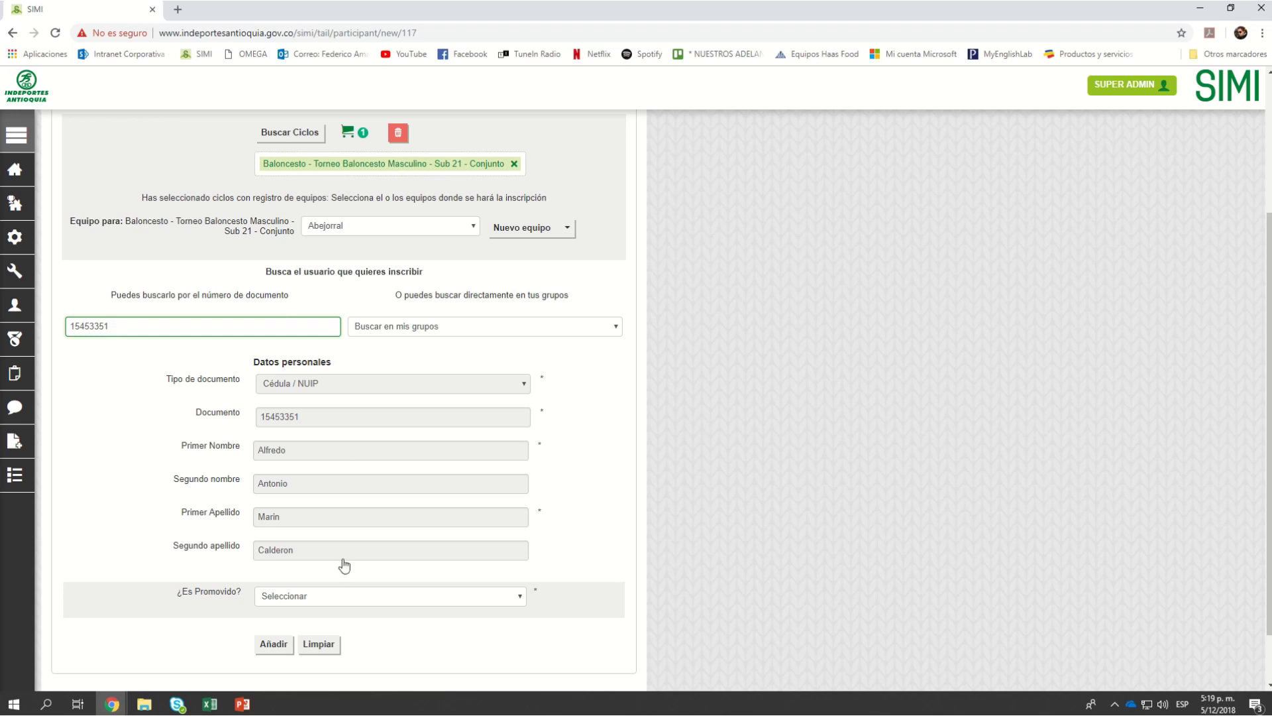
Set ¿Es Promovido? to ¡Sí! and add the participant to the registration.
left_click(306, 601)
left_click(285, 624)
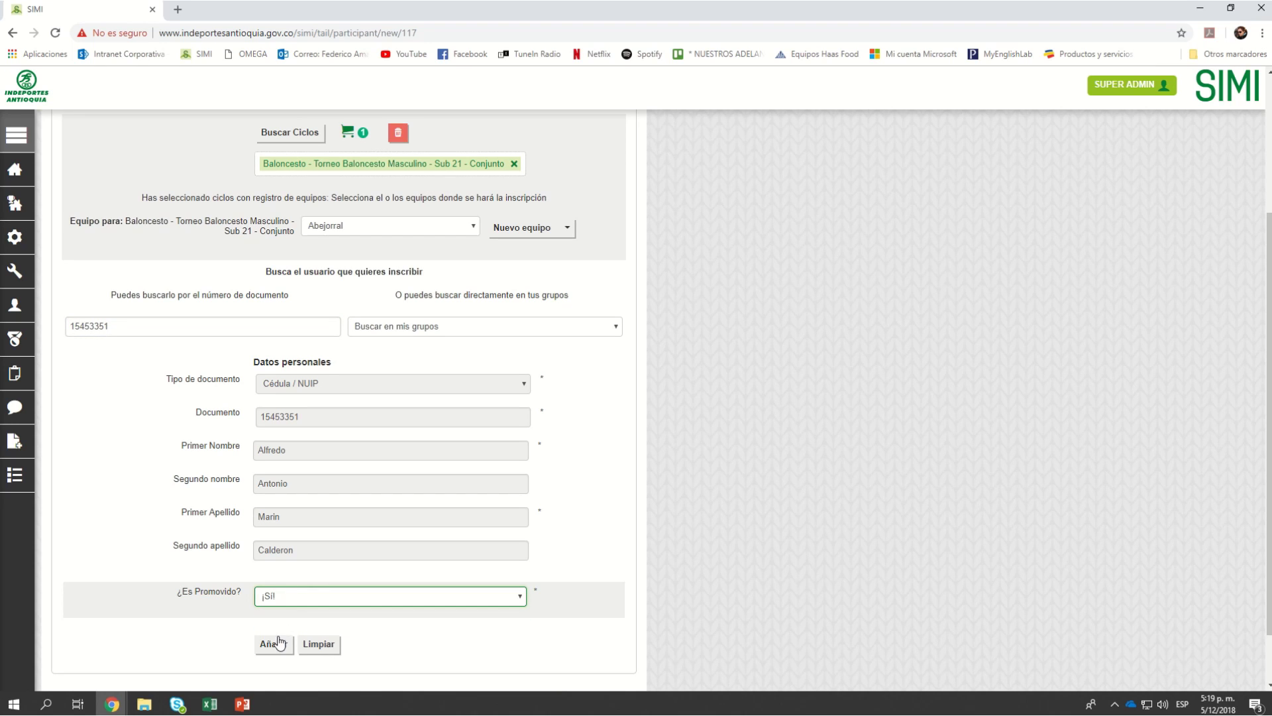
left_click(277, 646)
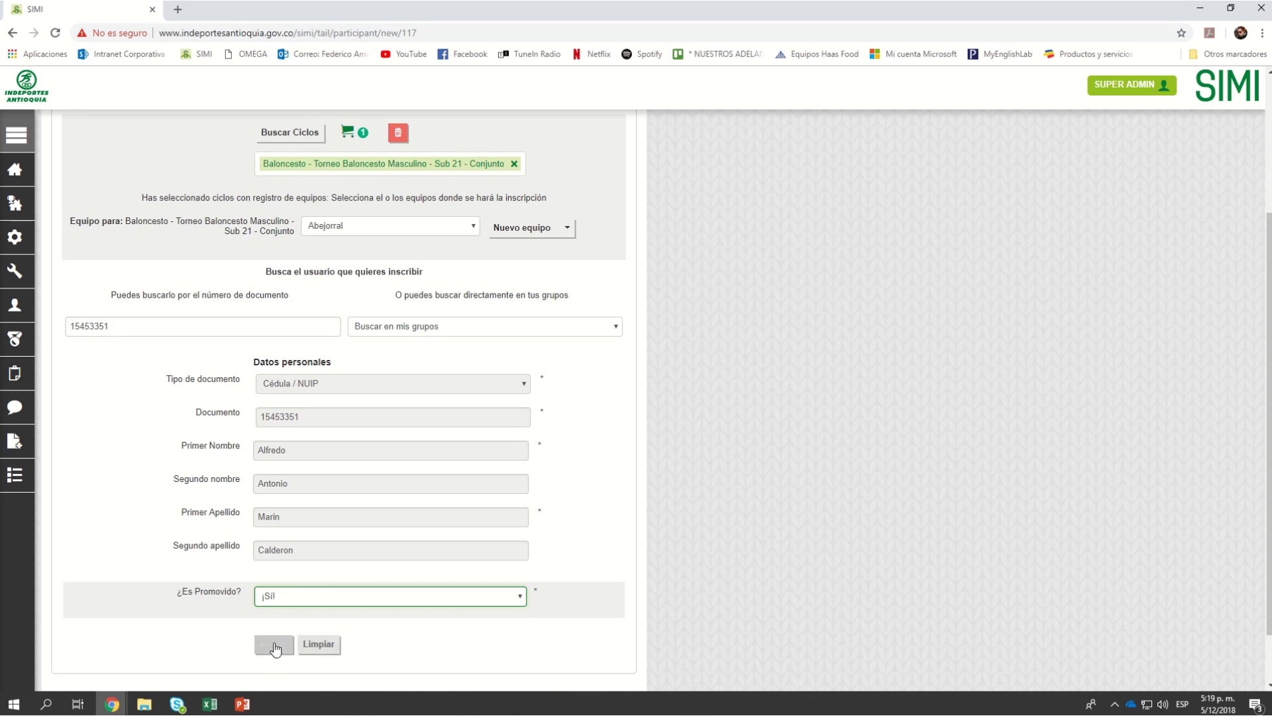
scroll(948, 257, "up", 3)
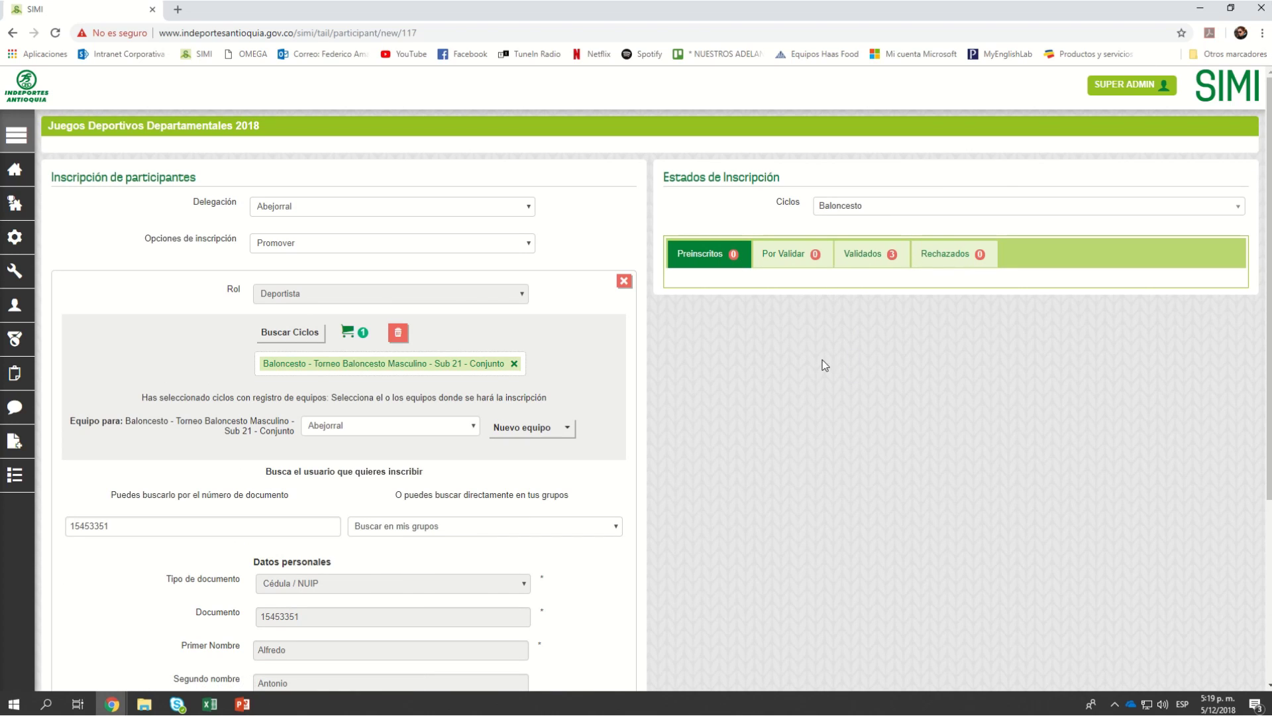
scroll(511, 351, "down", 2)
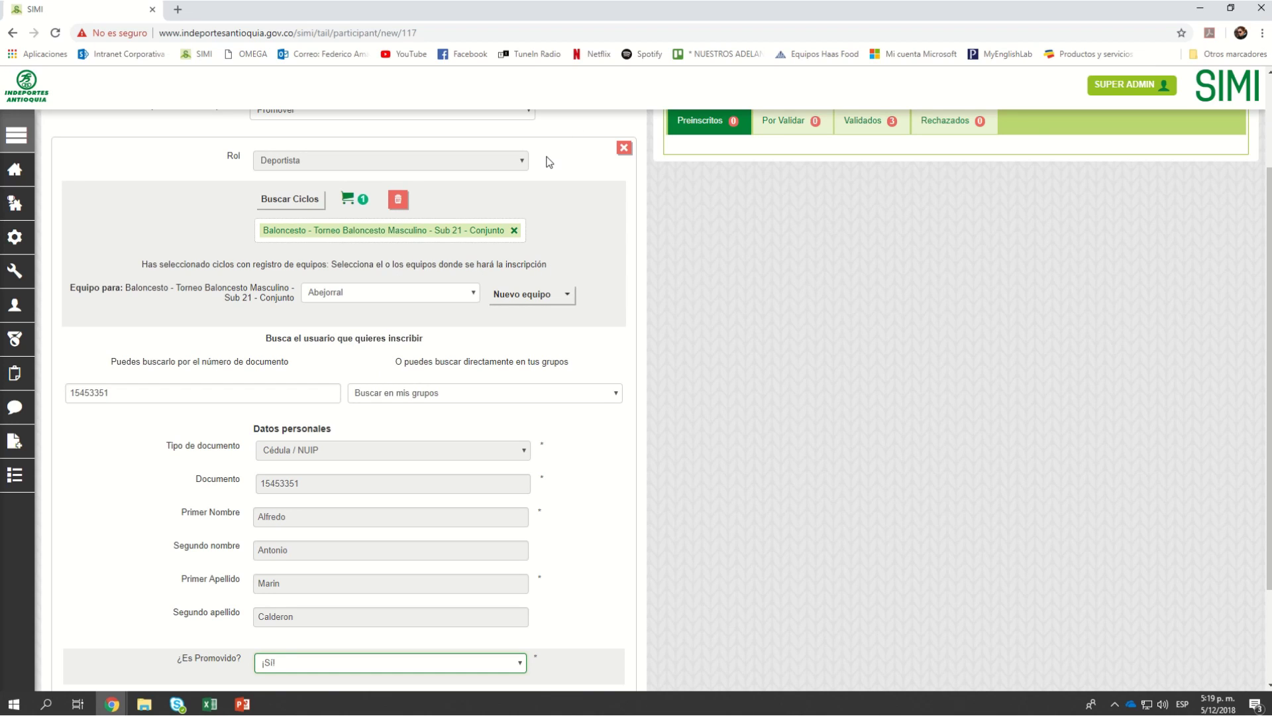
Close the participant form and start another Promover registration from the cycle Ciclomontañismo - Recorrido 5 Km - Cross Country - 14 a 15 - Masculino - Individual.
left_click(625, 149)
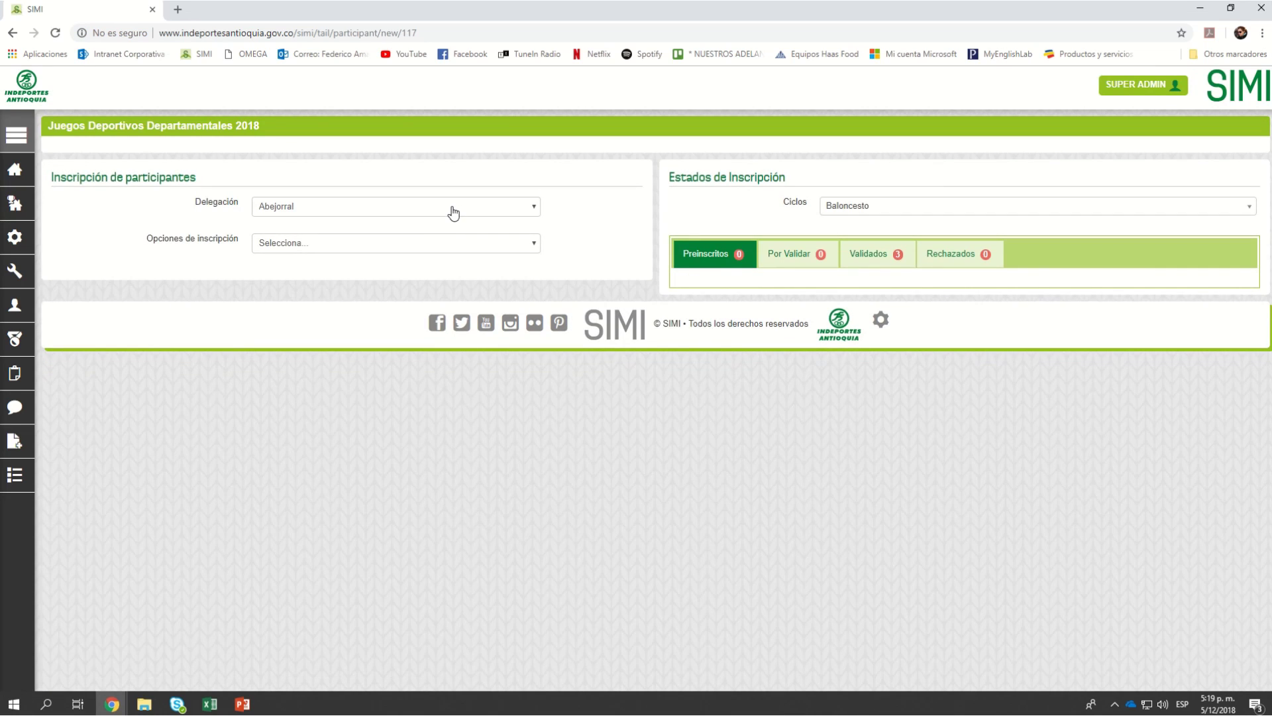
left_click(304, 245)
left_click(288, 271)
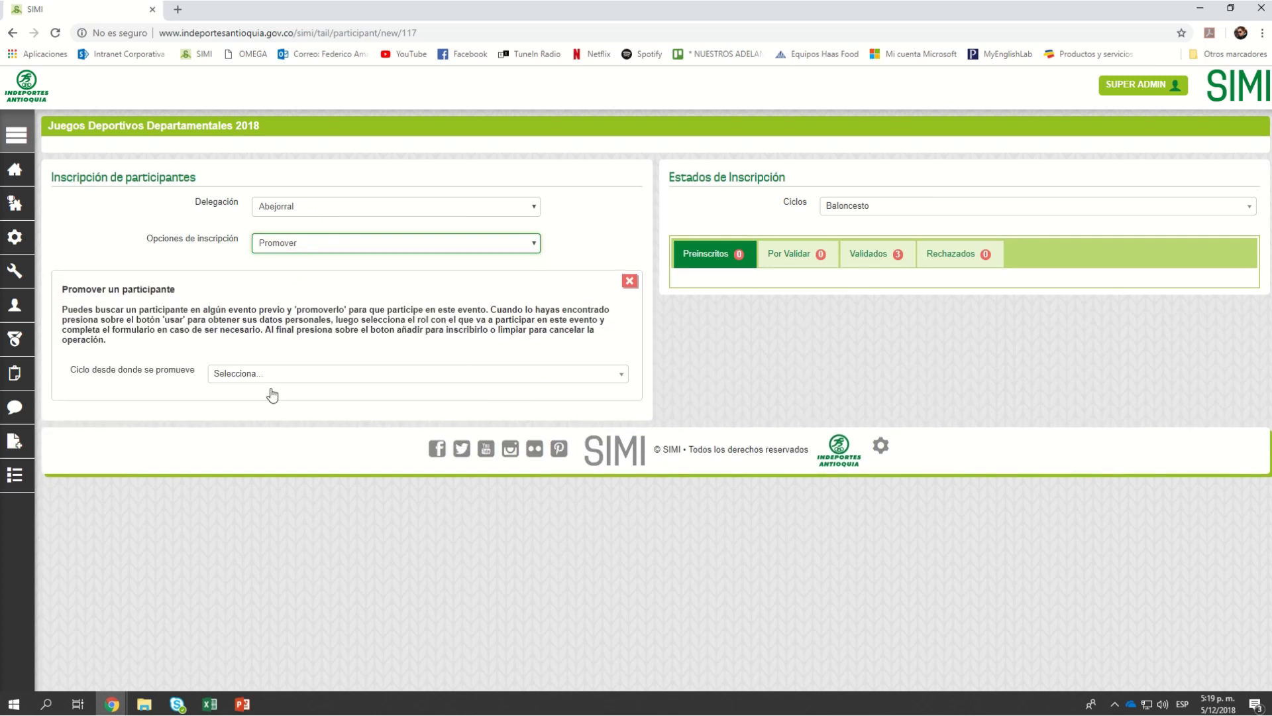
left_click(277, 373)
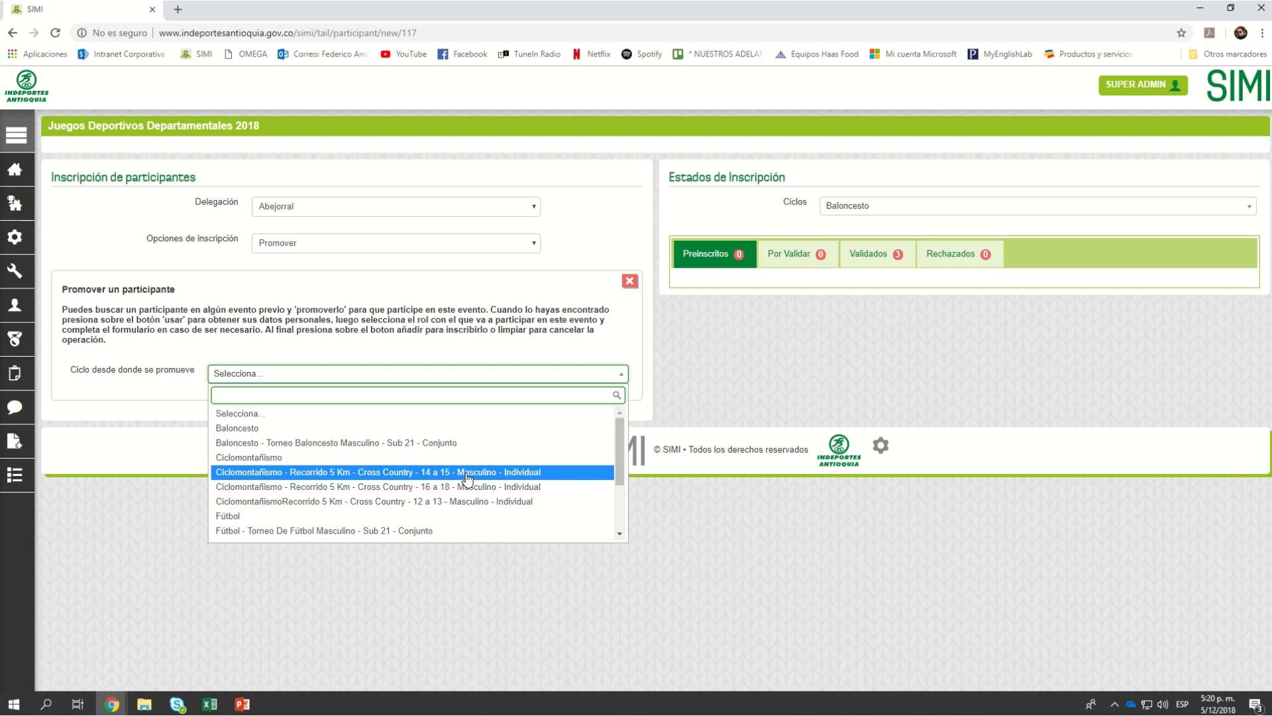
left_click(511, 478)
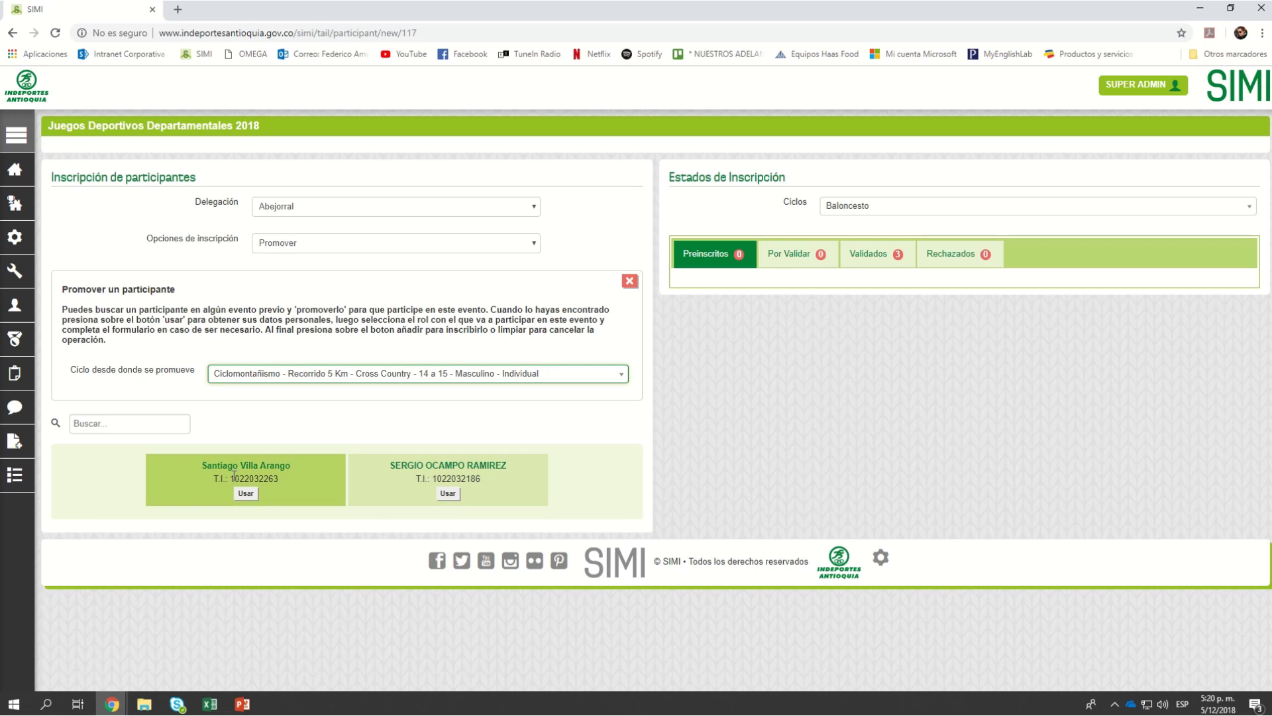
Copy the document number of the first listed mountain-biking participant and choose that participant for promotion.
left_click_drag(232, 478, 262, 478)
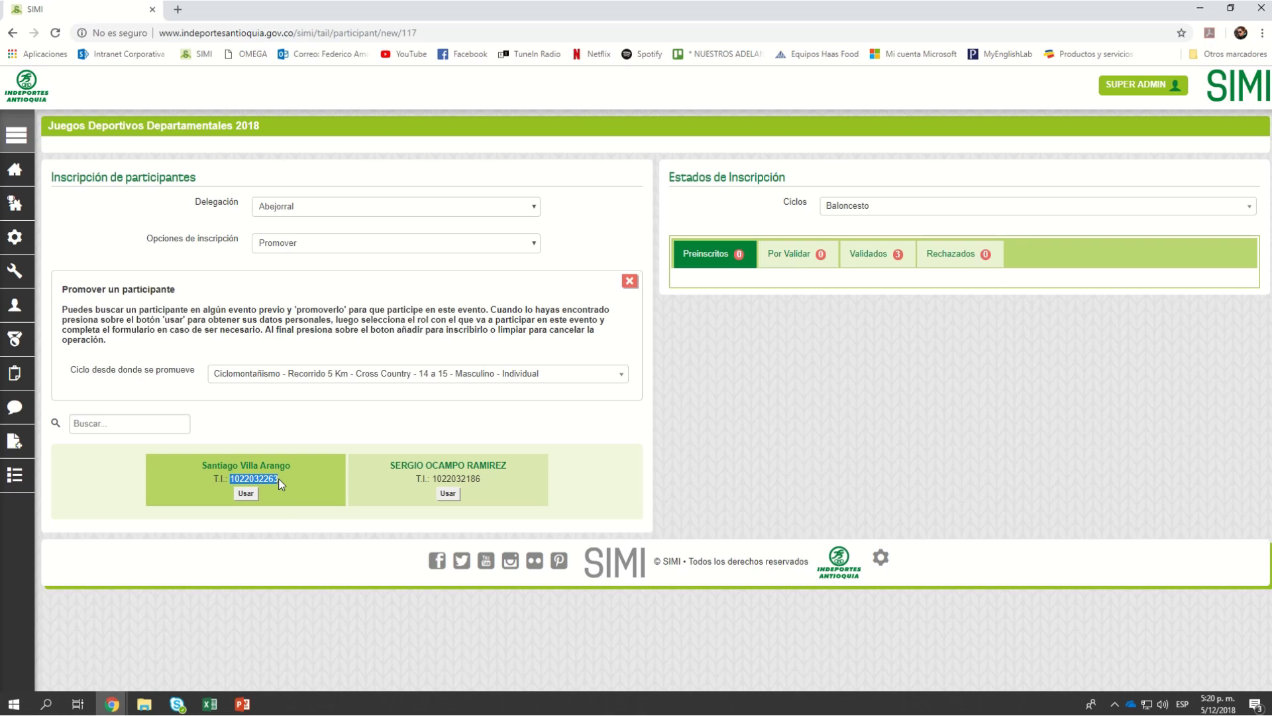
right_click(272, 479)
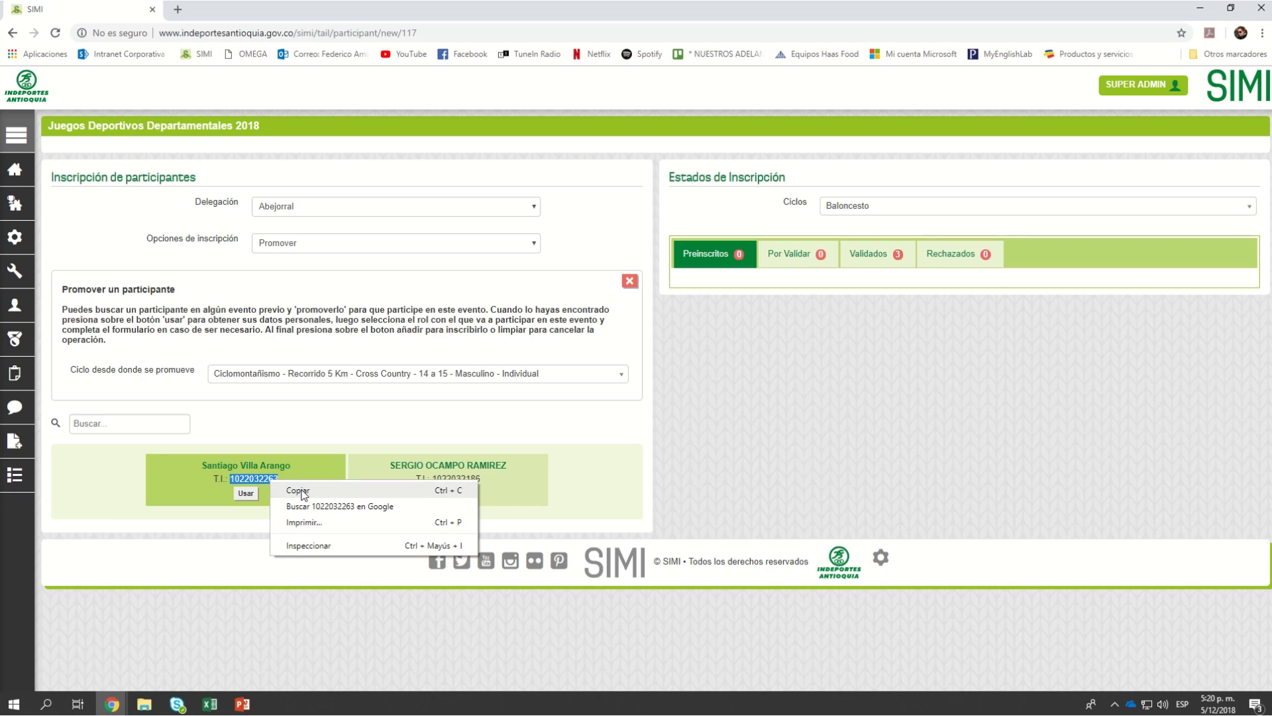
left_click(298, 491)
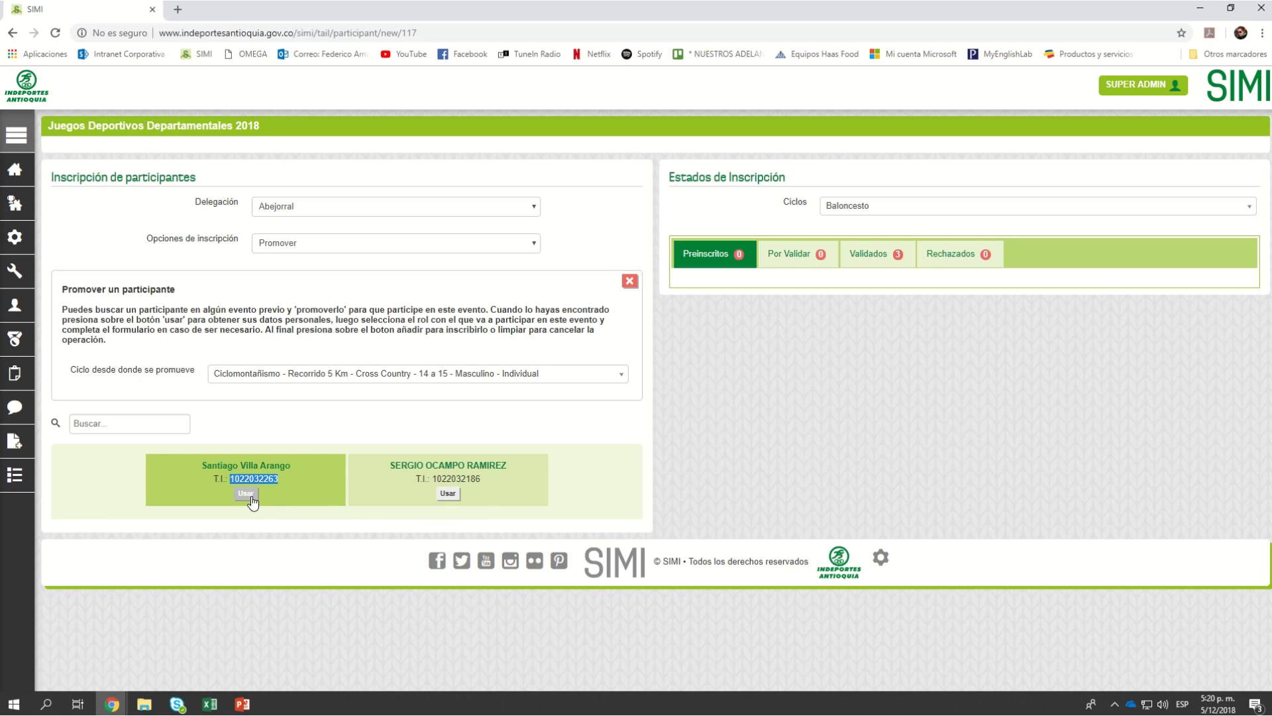
left_click(249, 496)
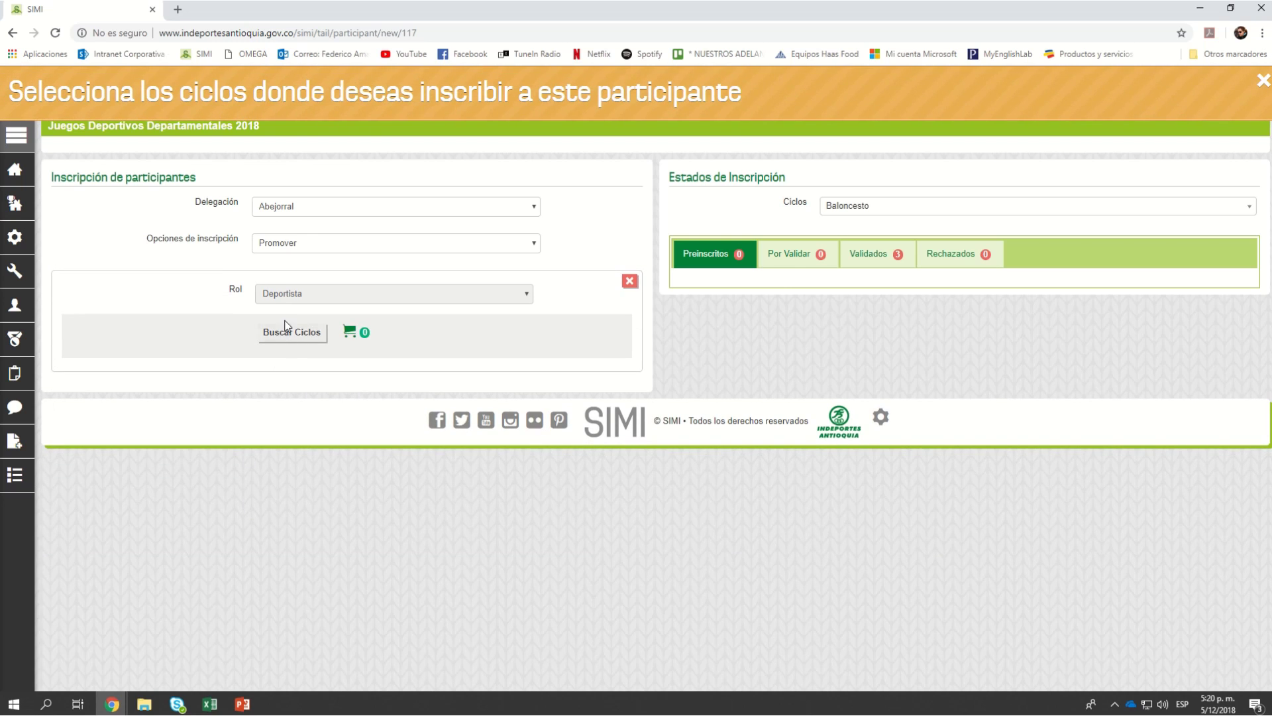
Choose the destination cycle Ciclomontañismo - Recorrido 5 Km - Cross Country - 16 a 18 - Masculino - Individual by filtering cycles by sport.
left_click(292, 333)
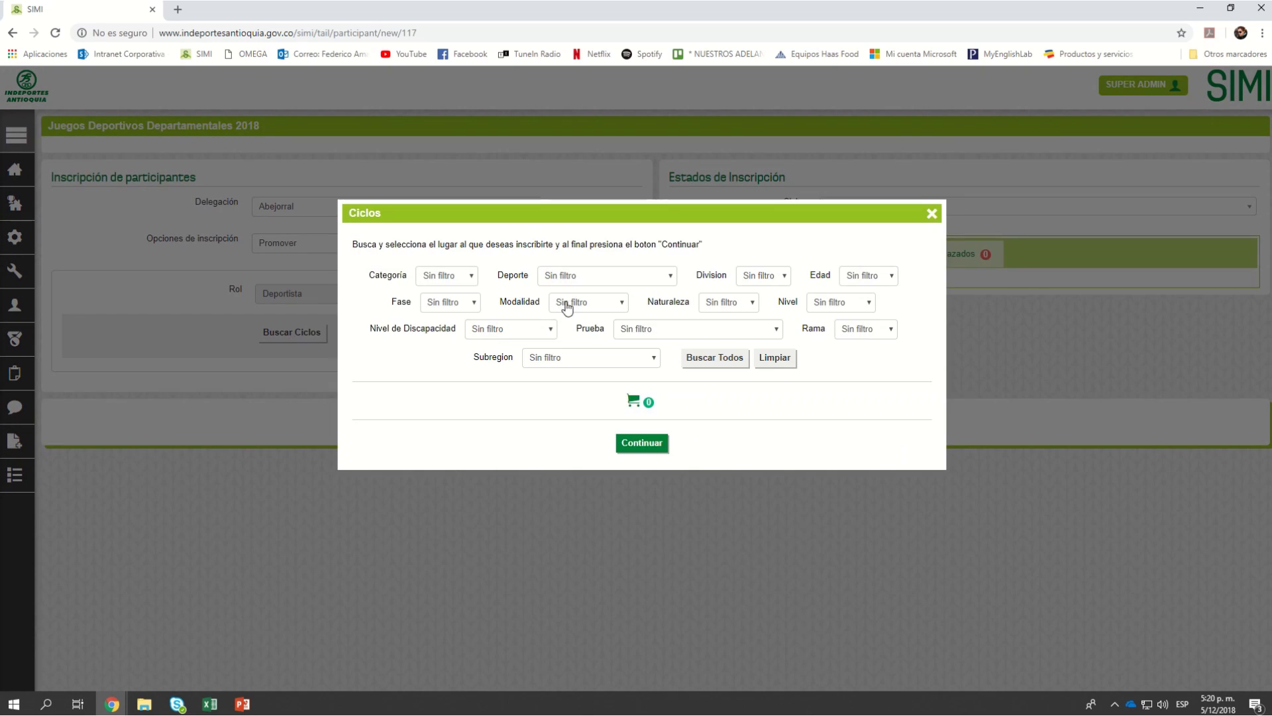
left_click(622, 277)
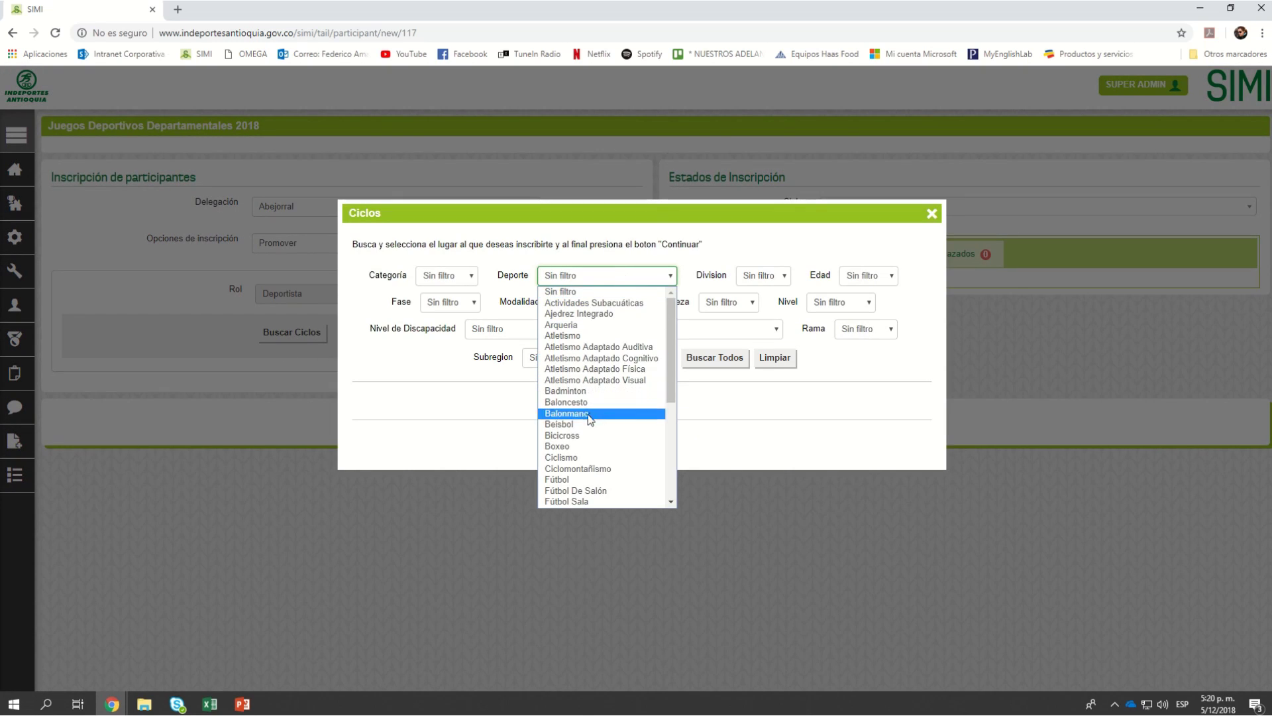
left_click(580, 468)
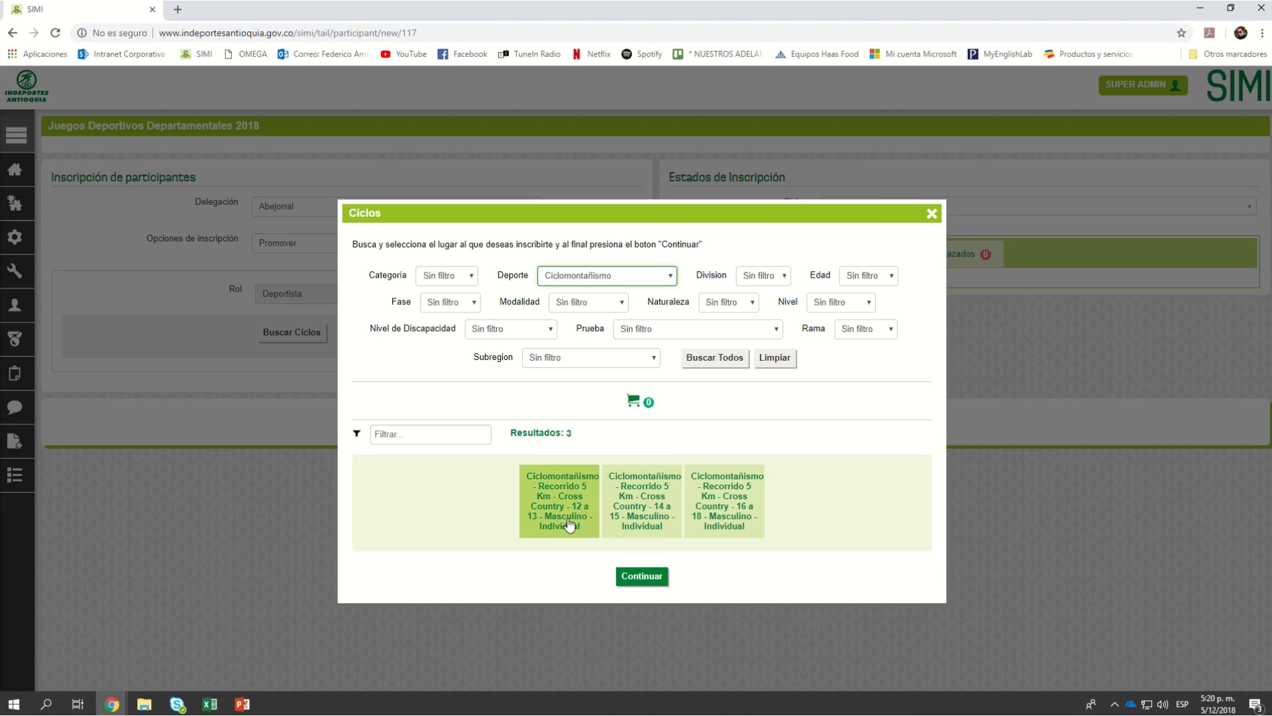
left_click(724, 507)
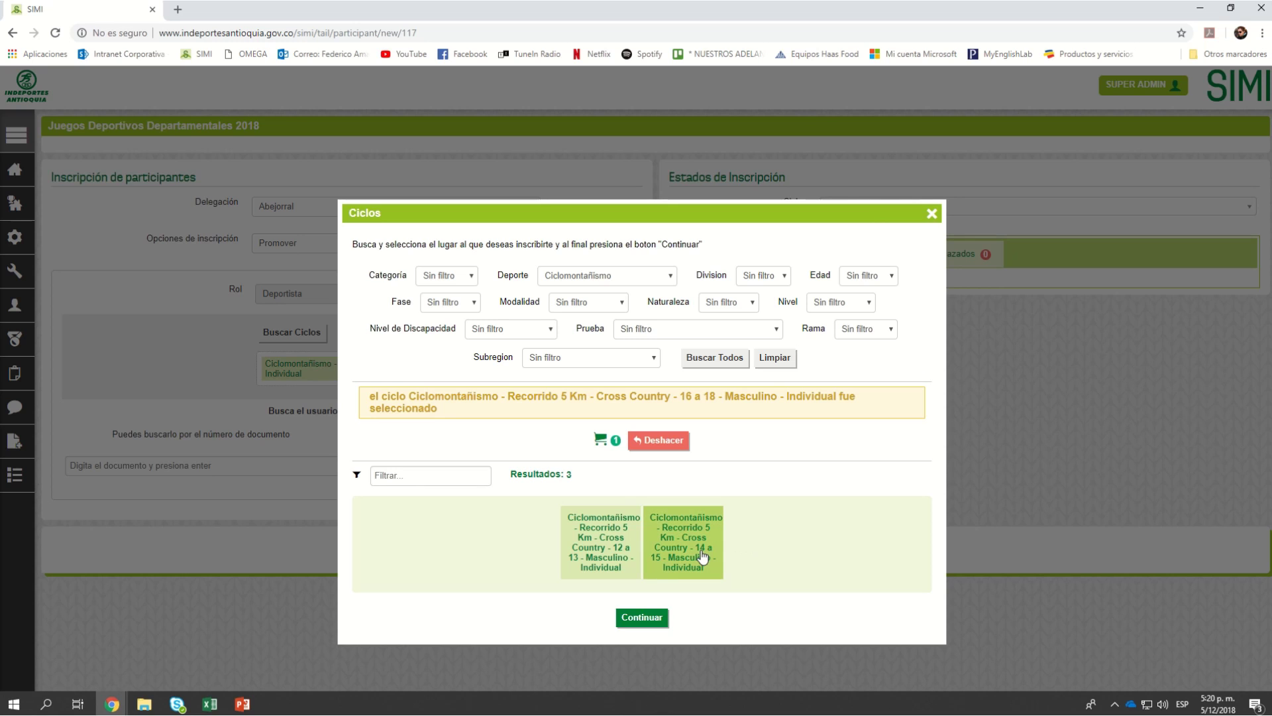
left_click(642, 617)
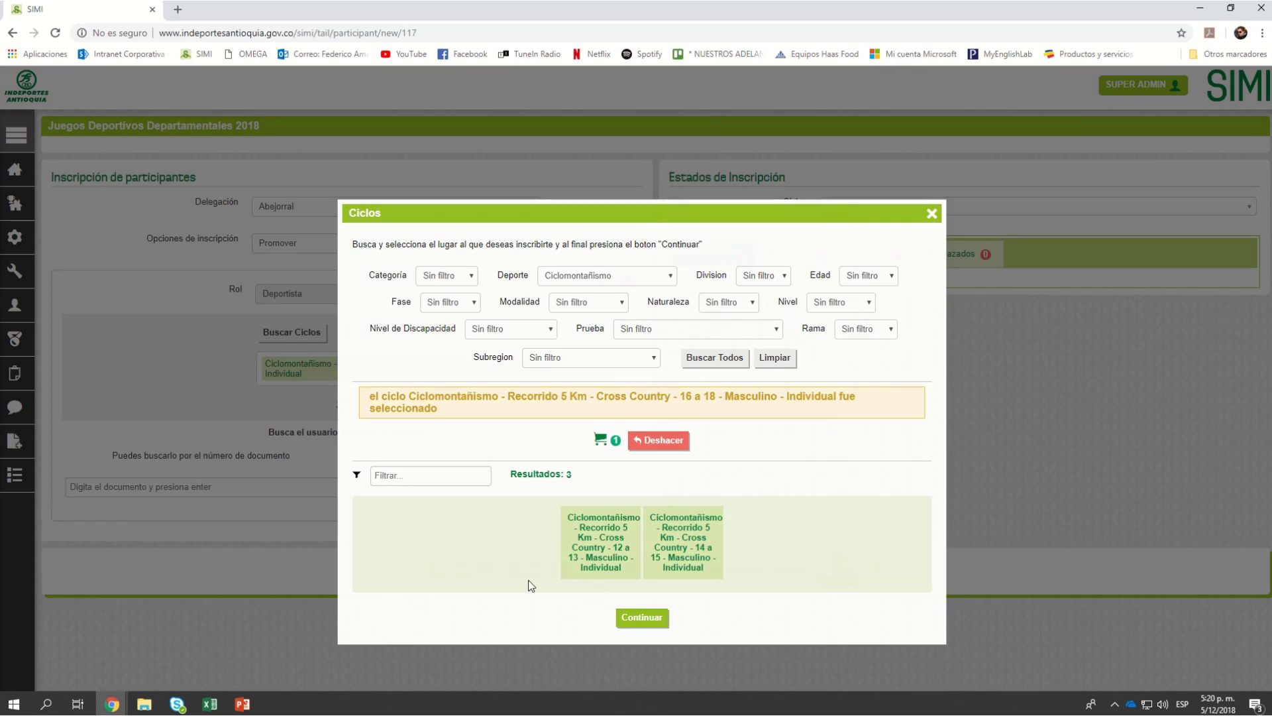
Paste the copied document number into the user search and look up the mountain-biking participant.
left_click(185, 465)
right_click(185, 466)
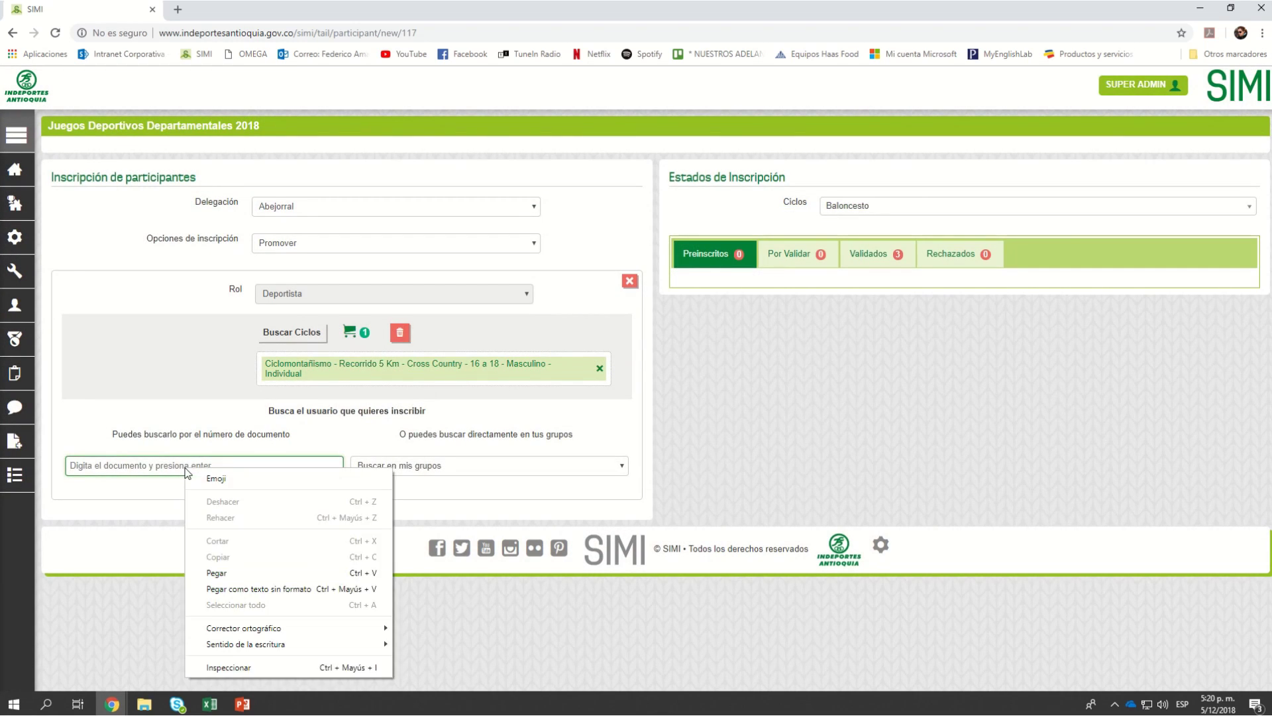
left_click(217, 573)
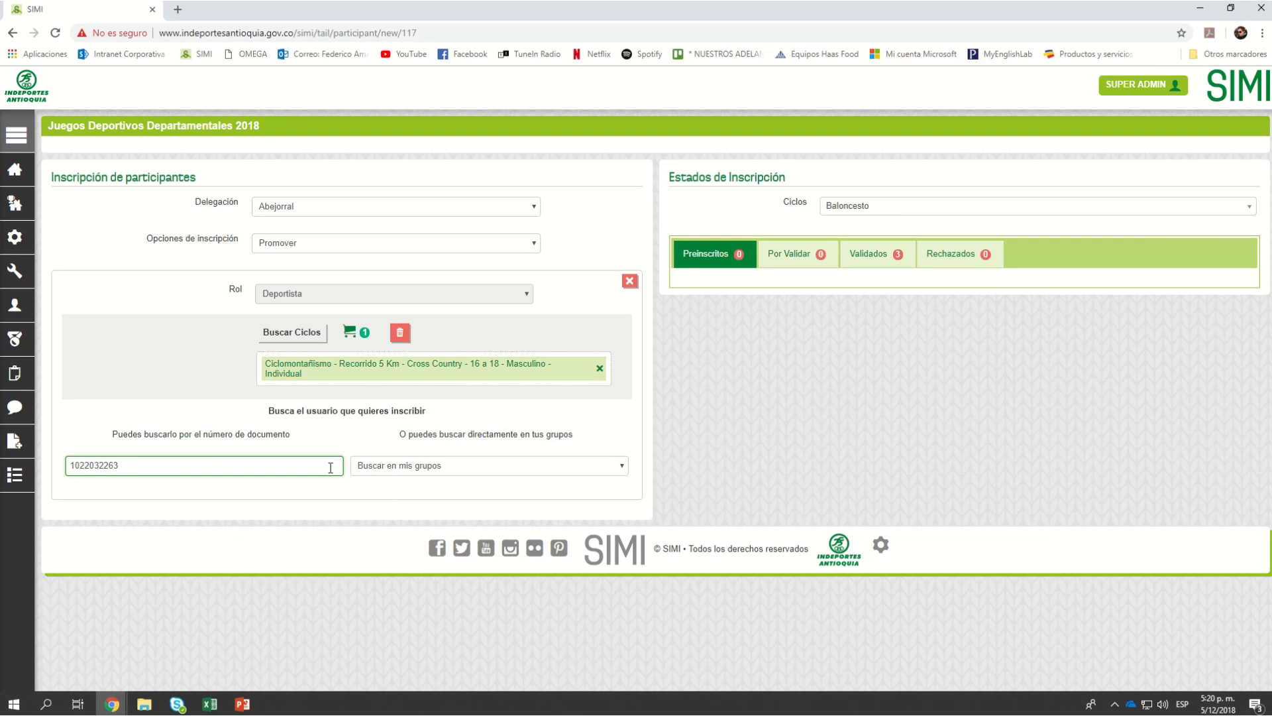
key("Return")
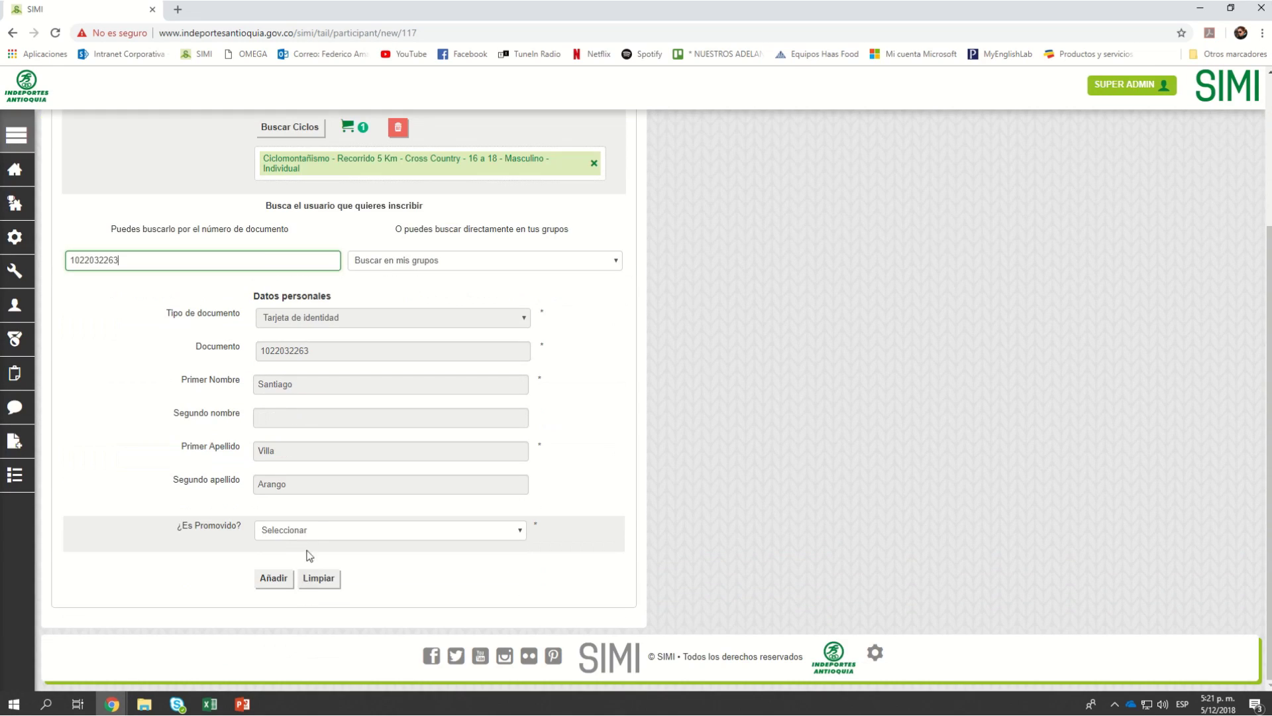
Mark the mountain-biking participant as promoted with ¿Es Promovido? set to ¡Sí! and add them to the 16 a 18 cycle.
left_click(312, 530)
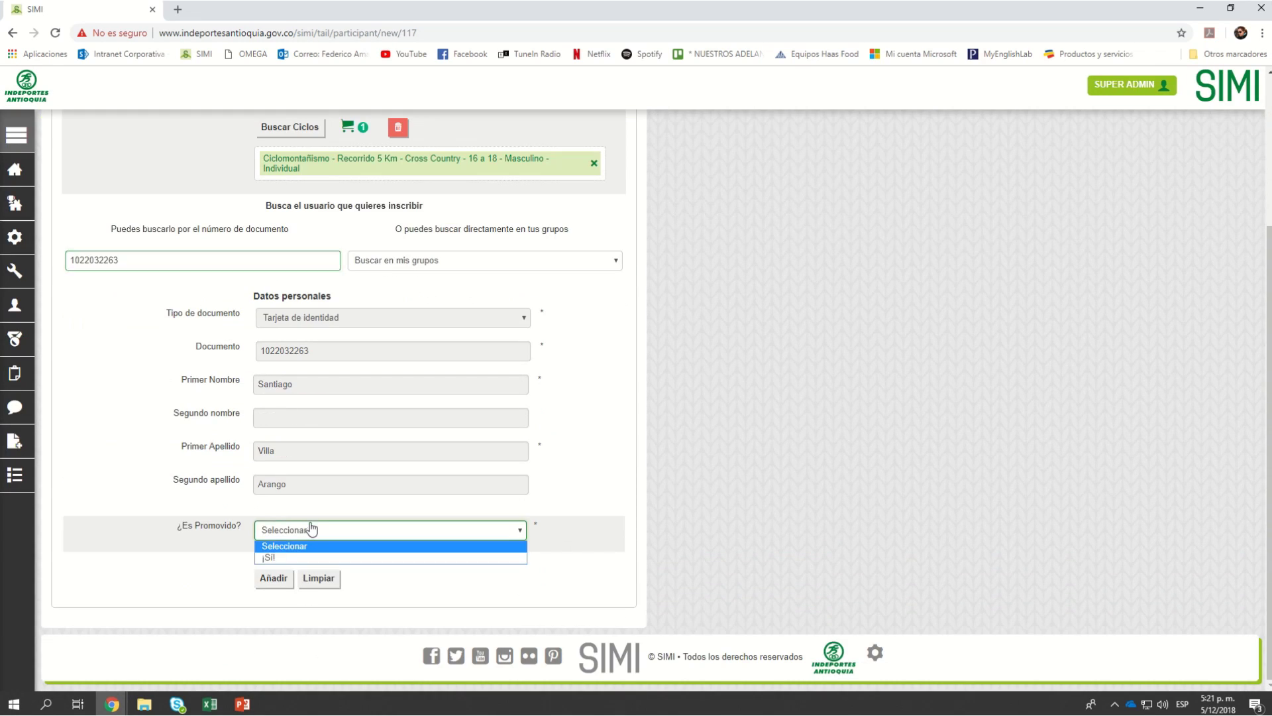
left_click(276, 559)
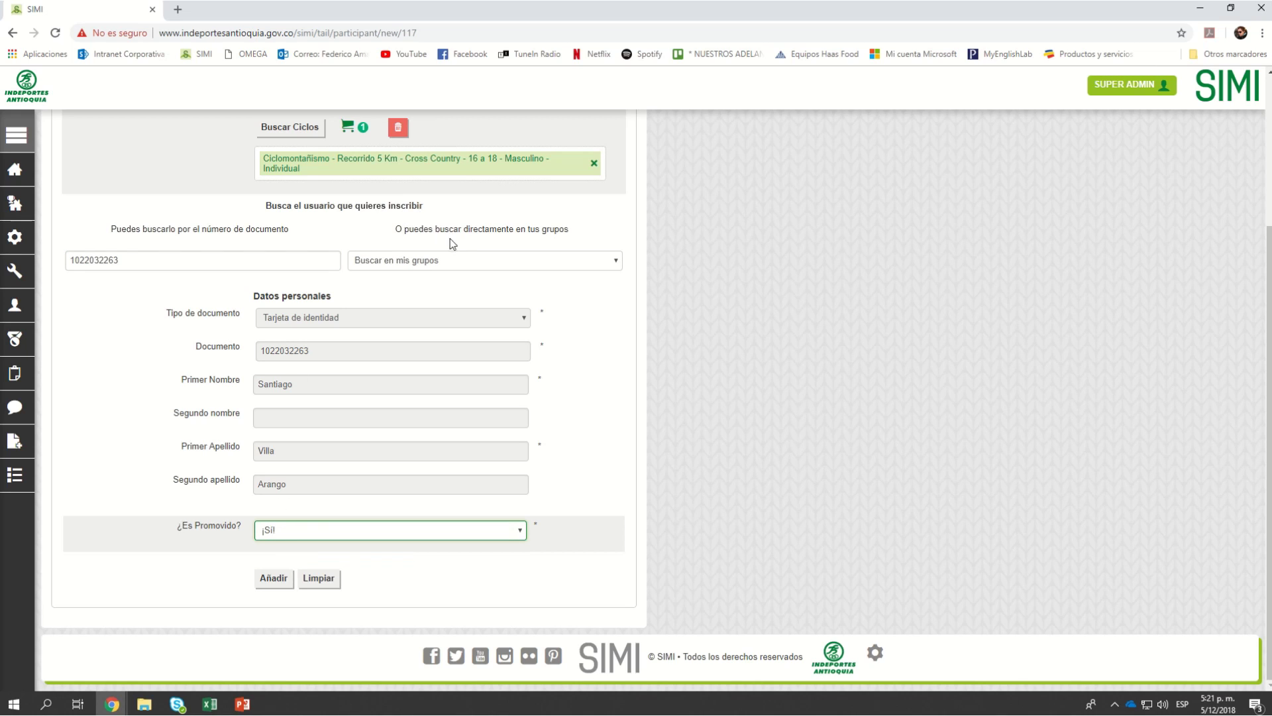
left_click(264, 583)
scroll(308, 589, "up", 3)
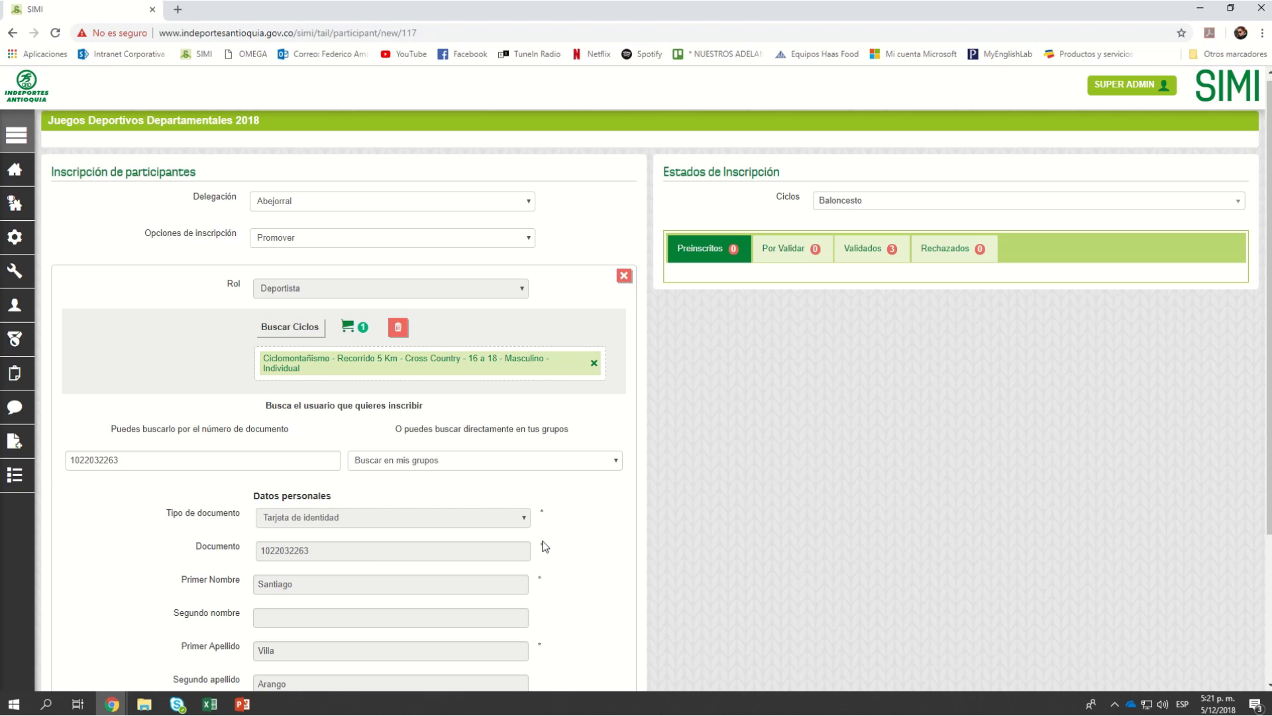
scroll(648, 186, "up", 1)
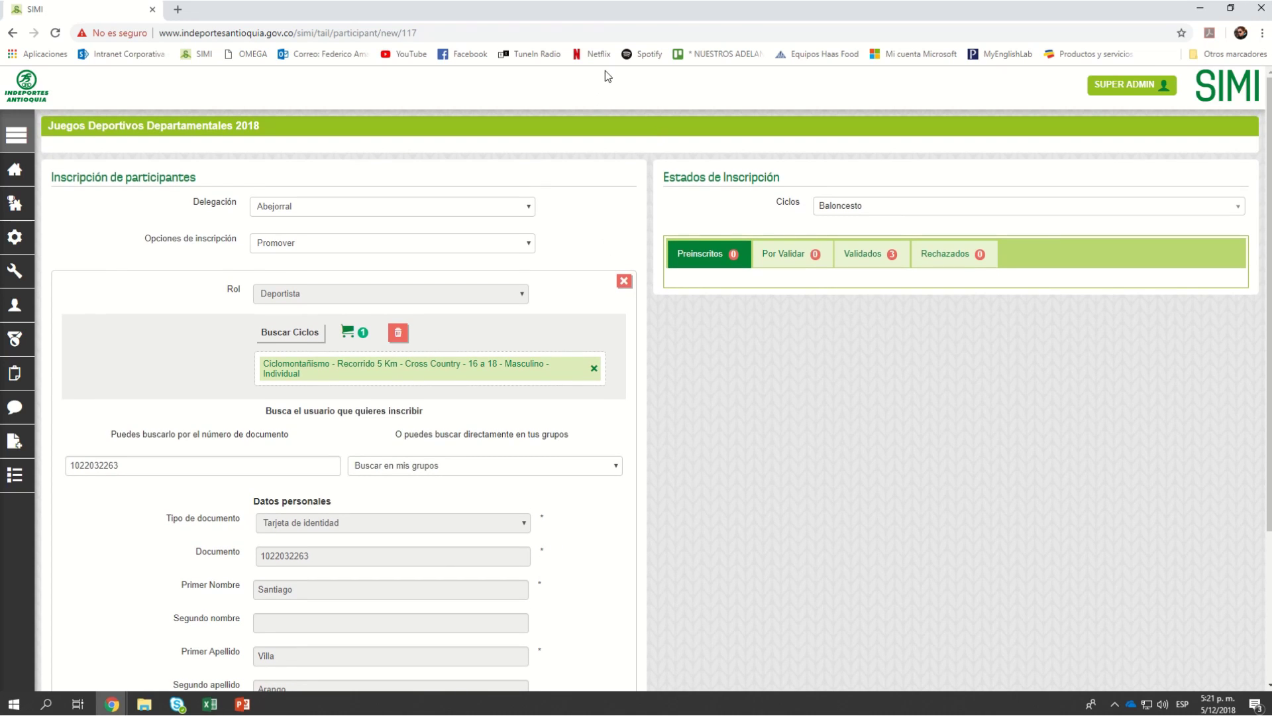
key("alt+Tab")
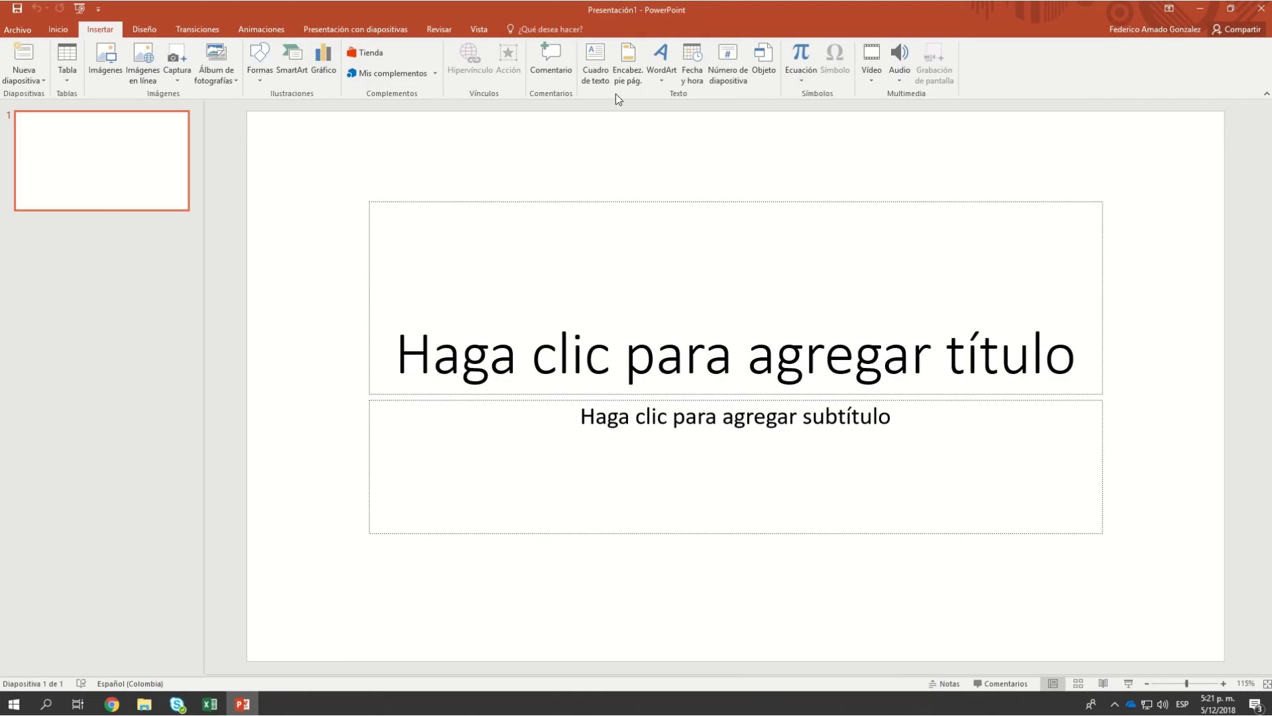
mouse_move(641, 5)
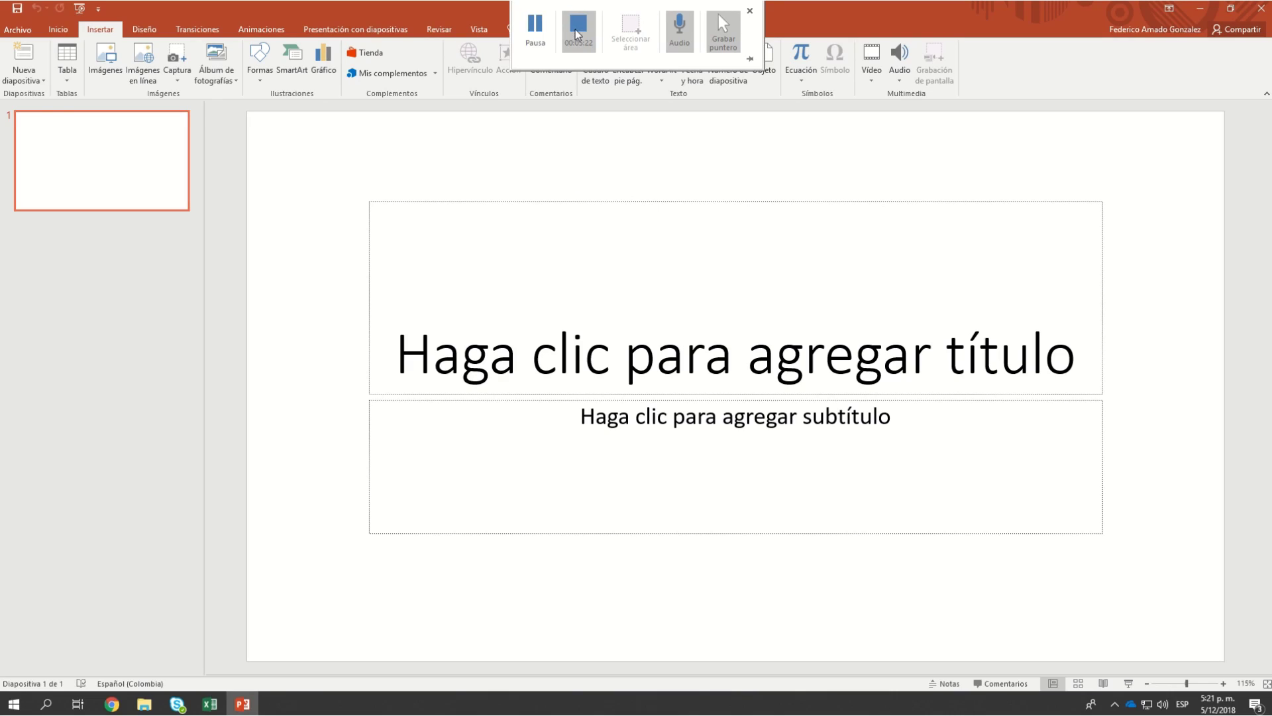